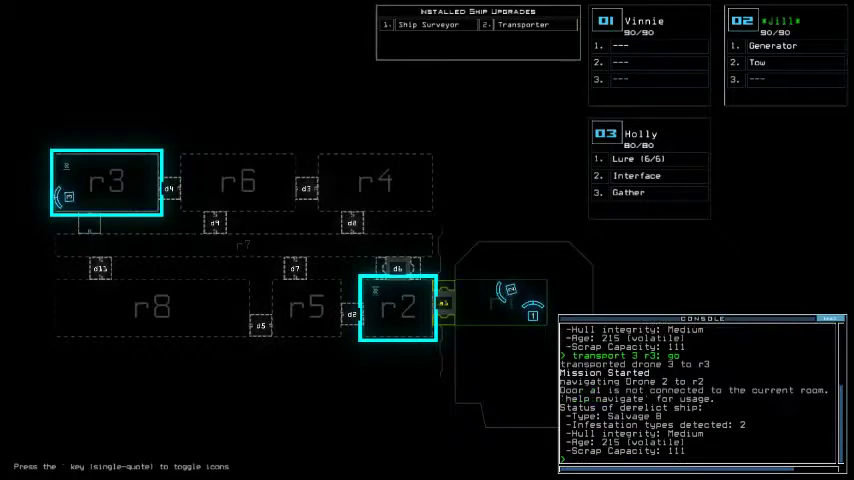
# - Switch to drone 3 Holly's camera feed after transporting it to room r3
pyautogui.press('3')
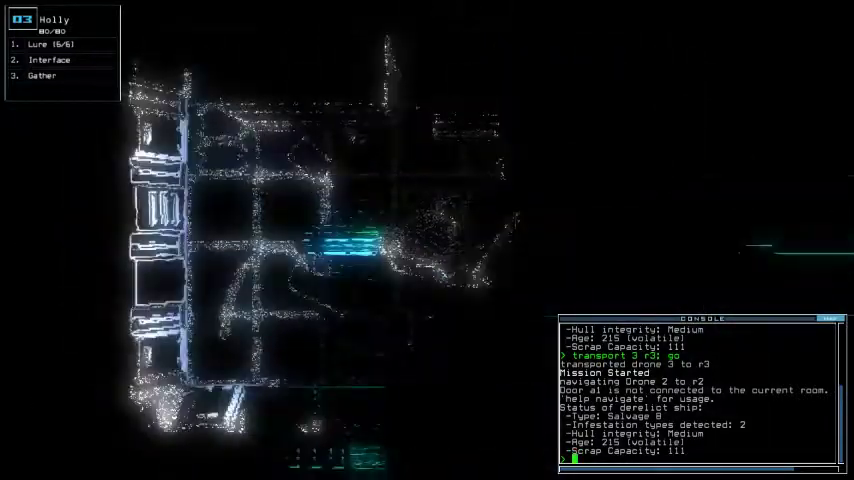
pyautogui.write('tran 3')
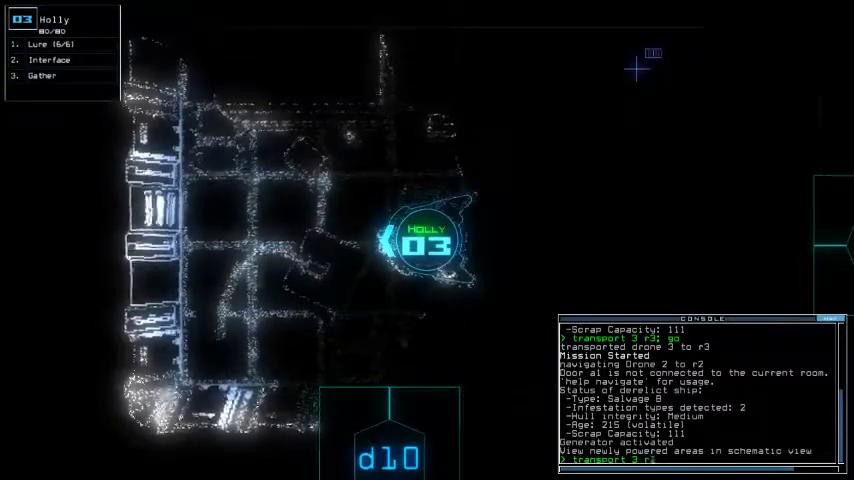
# - Transport drone 3 through room r1 into r2 and gather all its scrap
pyautogui.press('Return')
pyautogui.write('transport 3 r2')
pyautogui.press('Return')
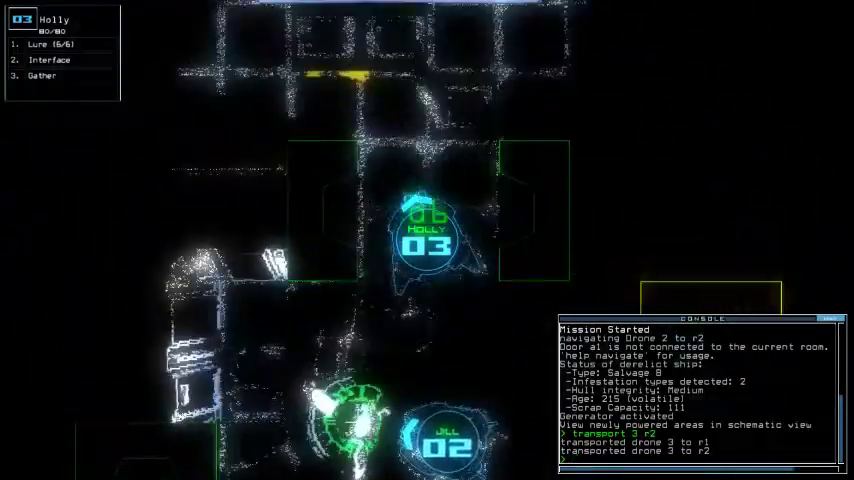
pyautogui.write('g')
pyautogui.press('Return')
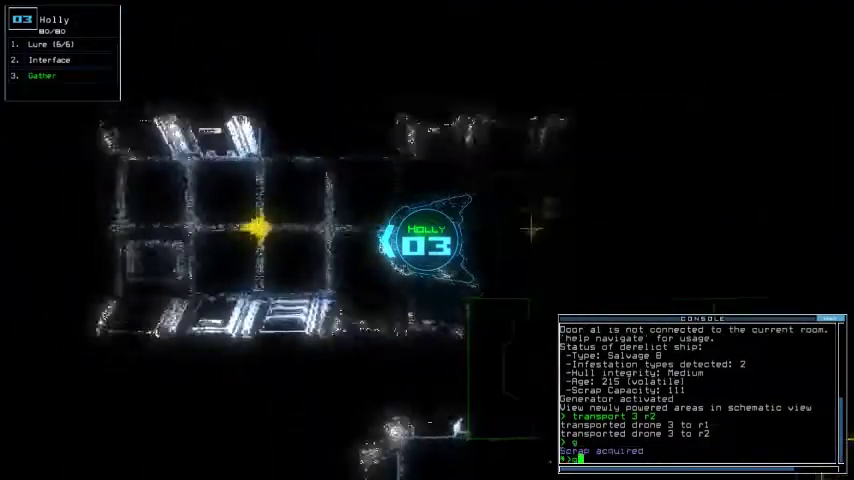
pyautogui.press('Return')
pyautogui.write('g')
pyautogui.press('Return')
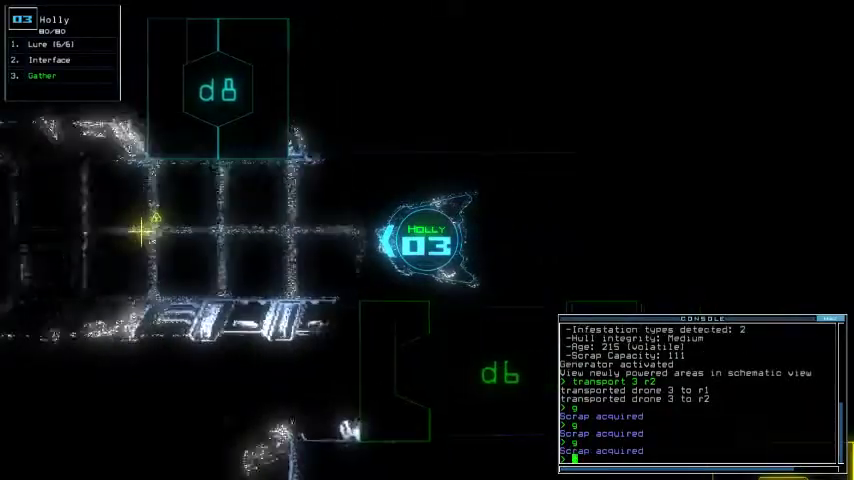
pyautogui.write('g')
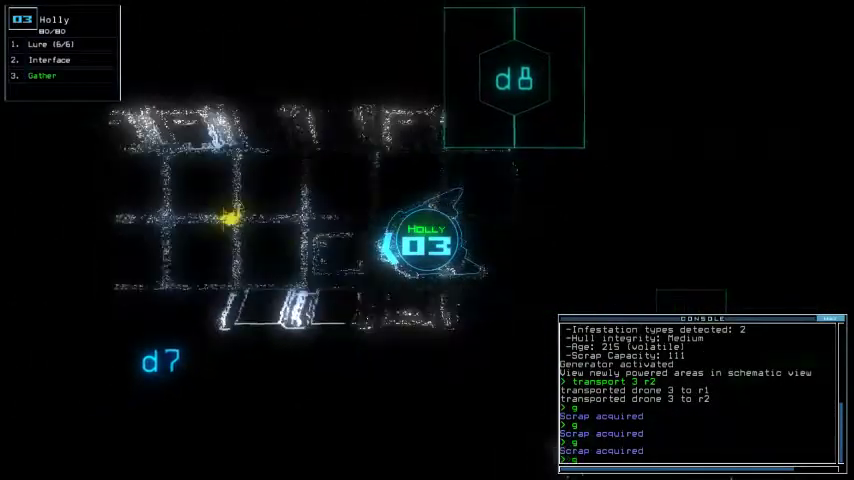
pyautogui.press('Return')
pyautogui.write('g')
pyautogui.press('Return')
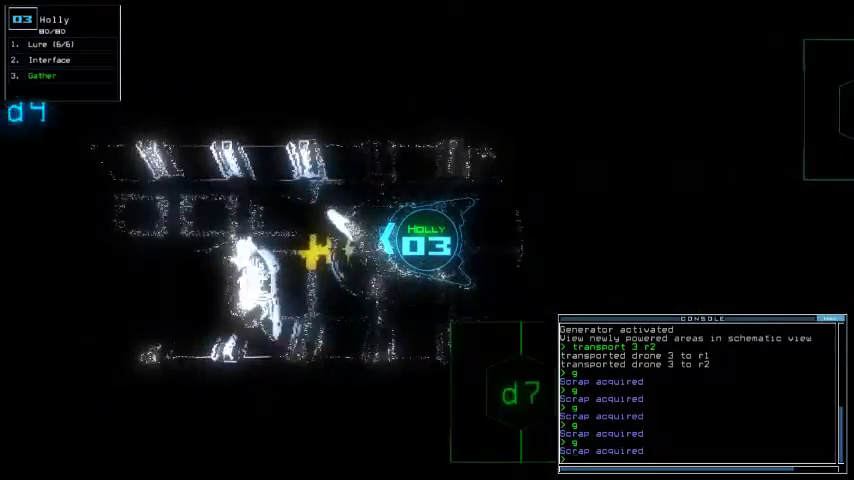
# - Reactivate the generator with drone 2 Jill and open its upgrade swap with John
pyautogui.press('Return')
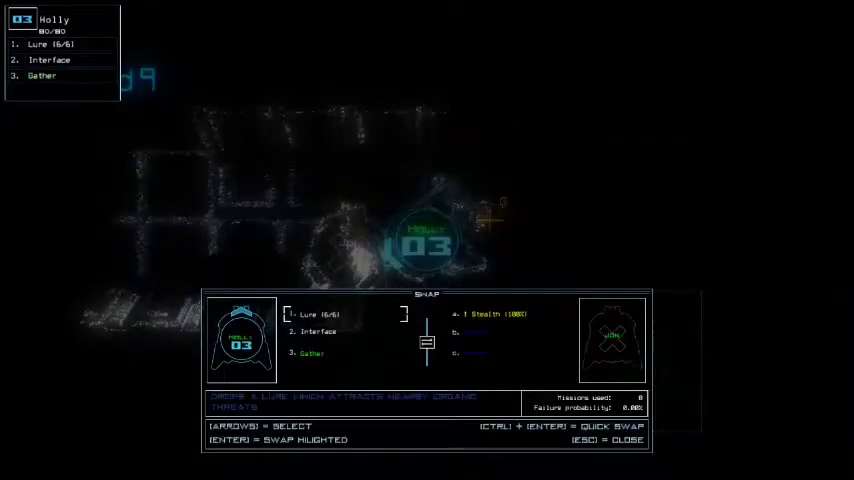
pyautogui.press('Escape')
pyautogui.write('ge')
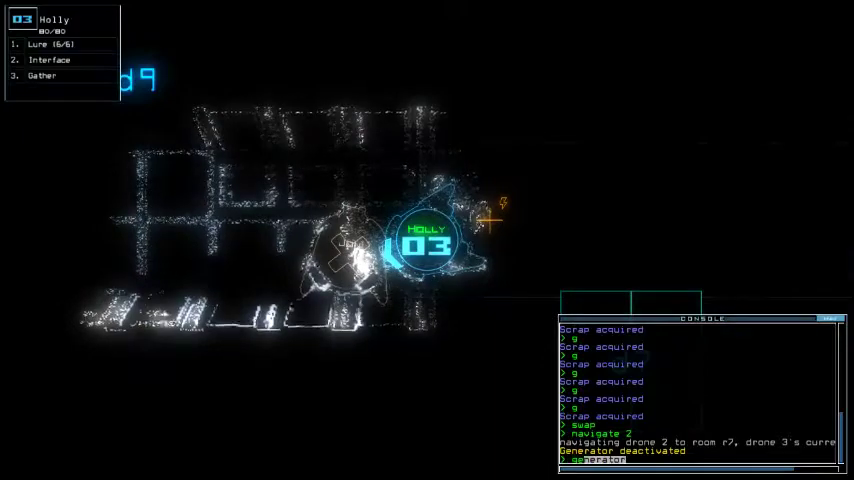
pyautogui.press('Return')
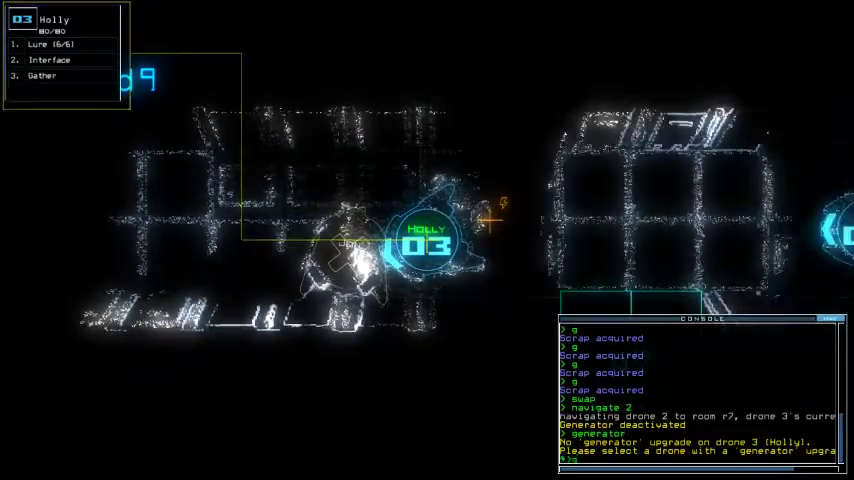
pyautogui.write('generator 2')
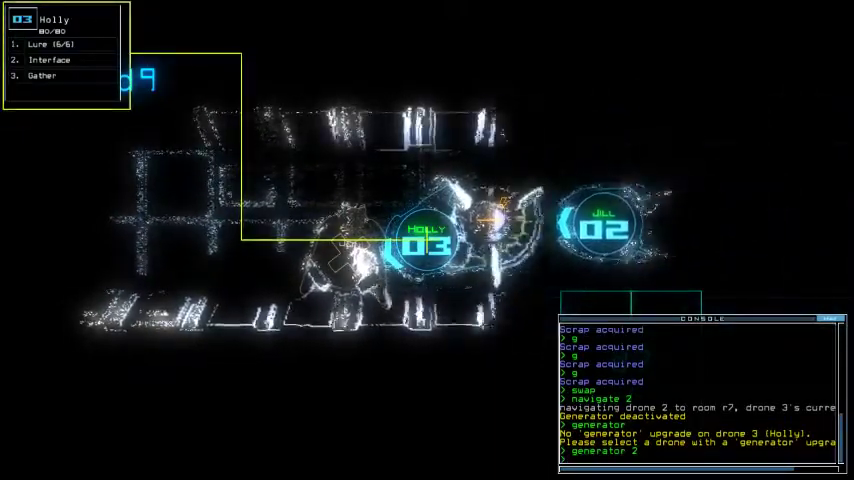
pyautogui.press('Return')
pyautogui.write('swap')
pyautogui.press('Return')
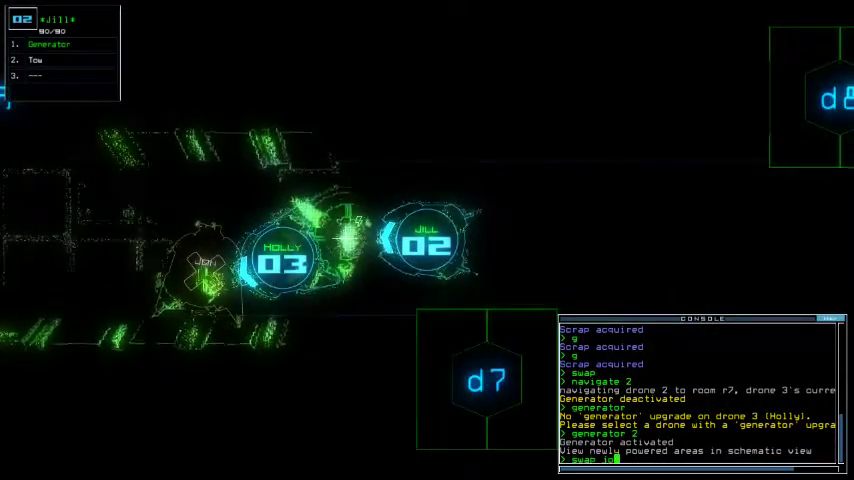
pyautogui.write('hn')
pyautogui.press('Return')
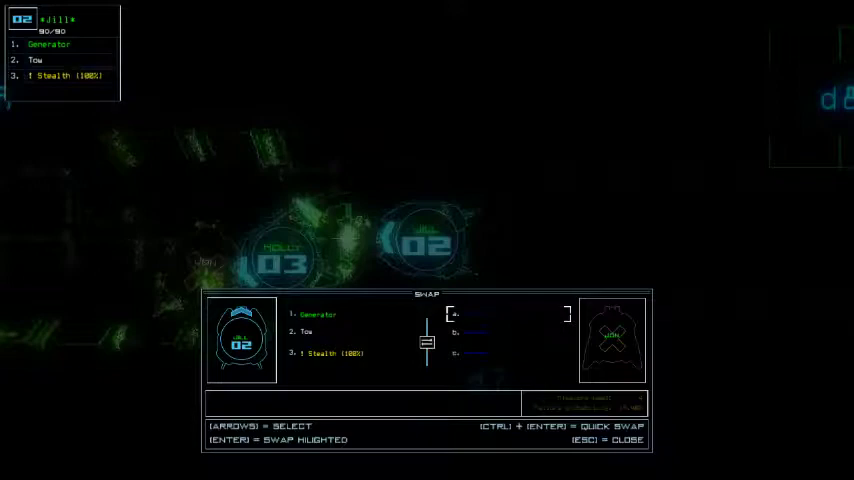
# - Give Jill the Stealth upgrade, select drone 3 and check the mission time
pyautogui.press('Escape')
pyautogui.press('Tab')
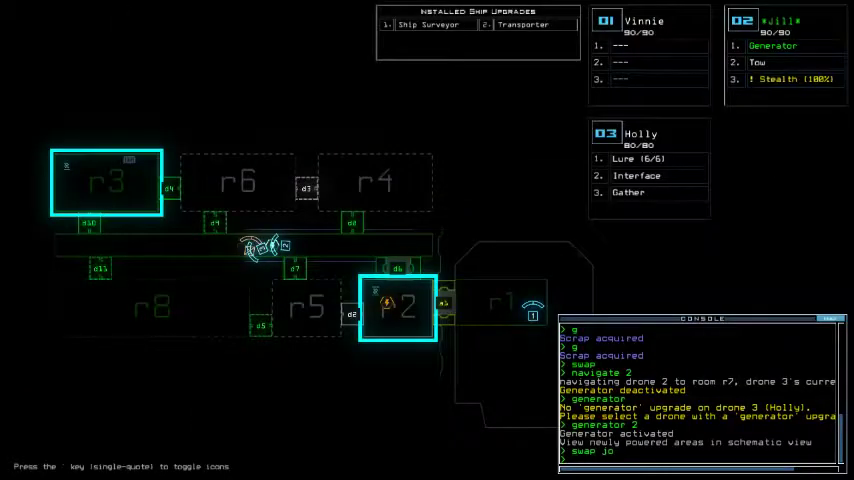
pyautogui.press('Tab')
pyautogui.press('3')
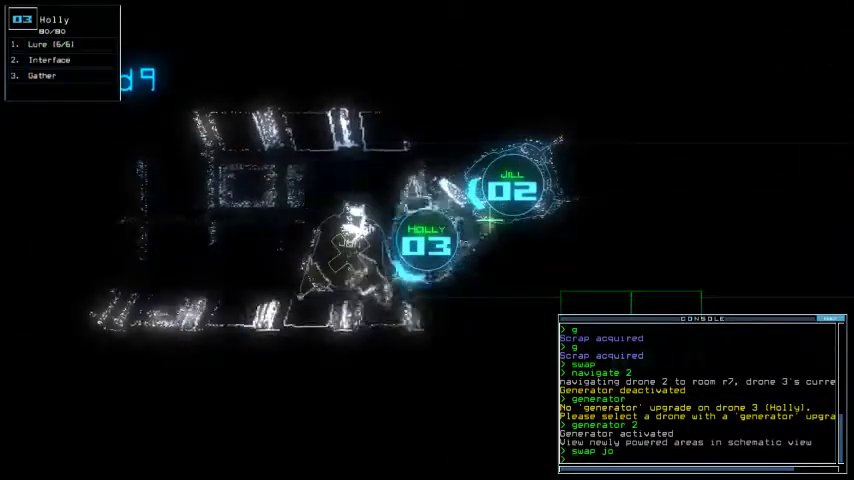
pyautogui.write('ti')
pyautogui.press('Return')
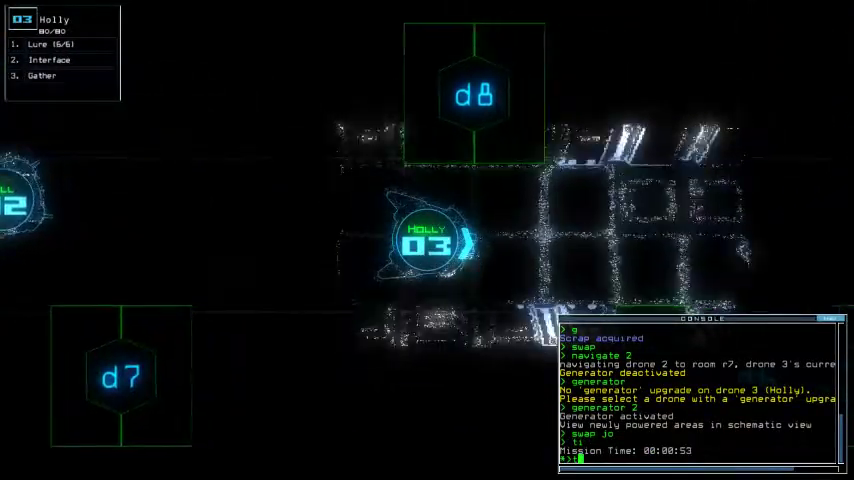
pyautogui.write('ransport')
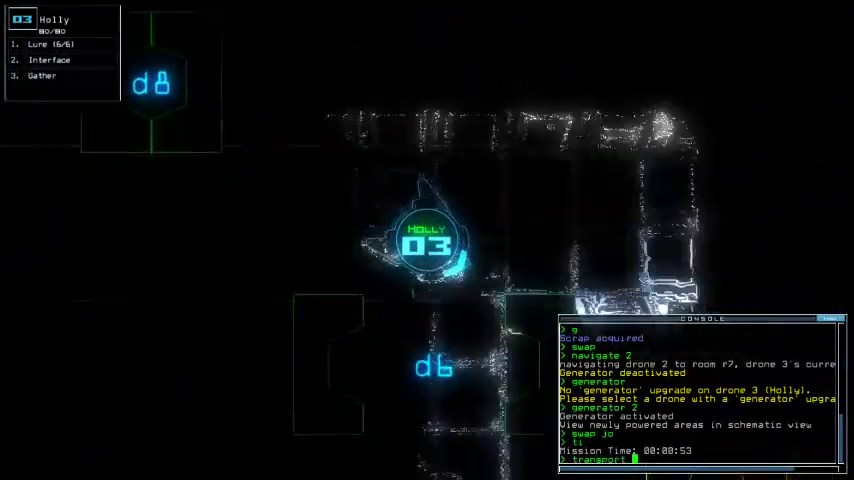
pyautogui.write(' 3 r3')
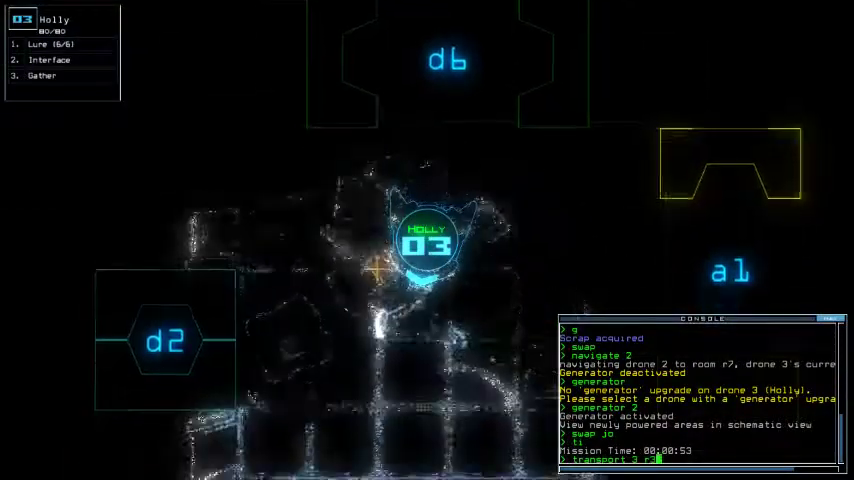
# - Transport drone 3 to room r3, drop two lures and gather scrap
pyautogui.press('Return')
pyautogui.write('d1')
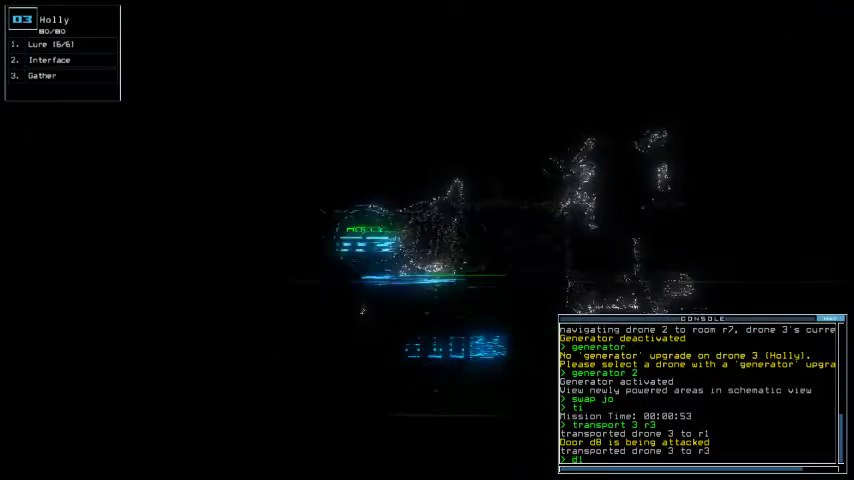
pyautogui.write('0')
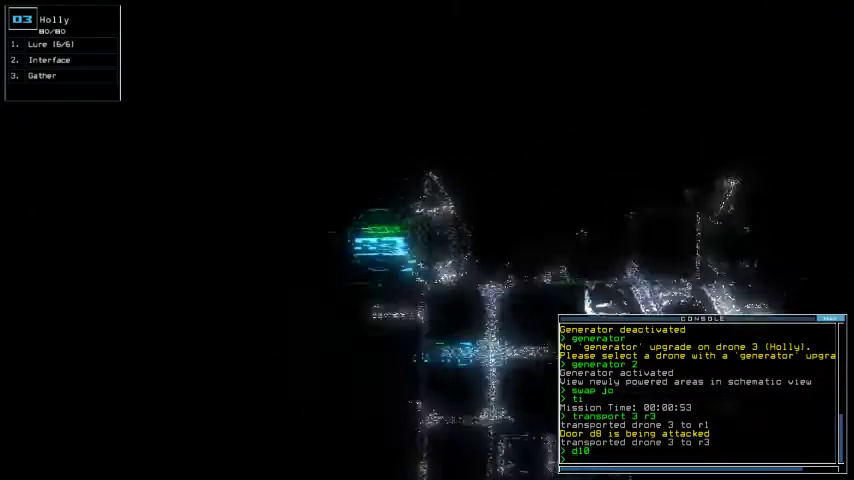
pyautogui.write('lure')
pyautogui.press('Return')
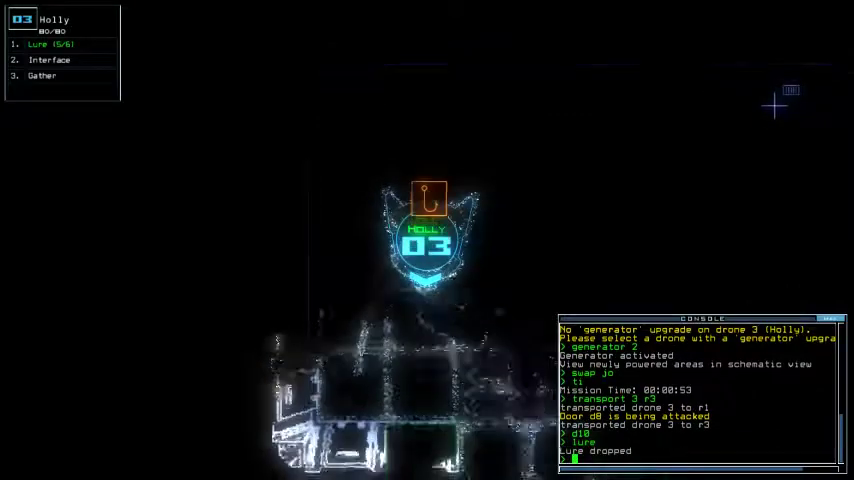
pyautogui.write('lure')
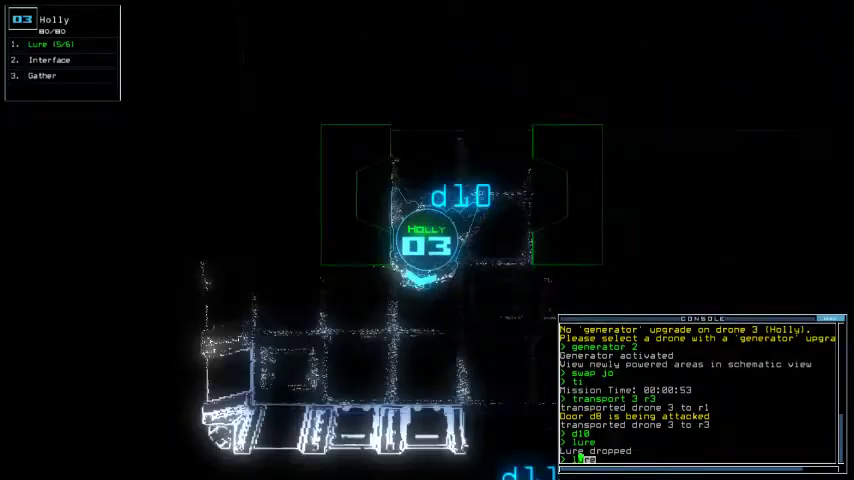
pyautogui.press('Return')
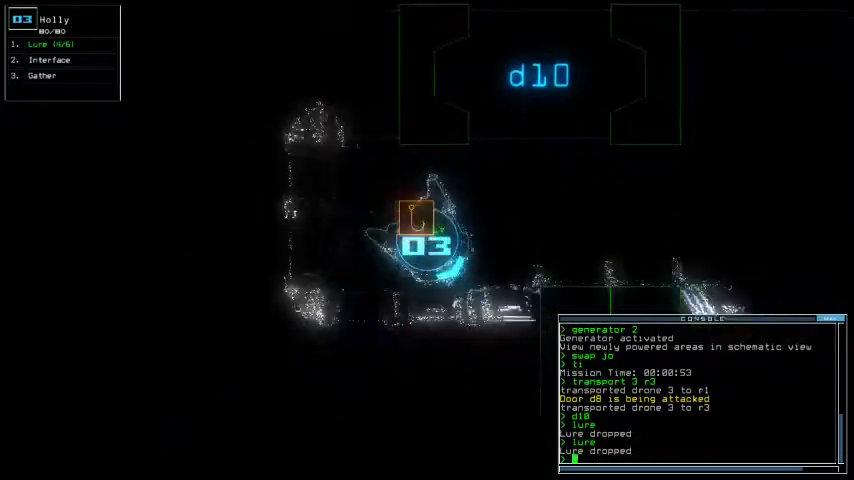
pyautogui.write('g')
pyautogui.press('Return')
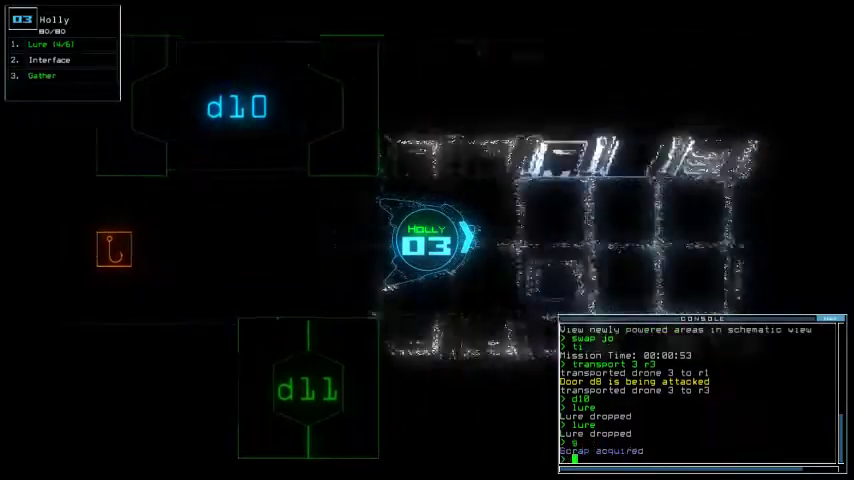
pyautogui.write('d8')
# - Open door d8, gather more scrap, return drone 3 to r1 and show the ship map
pyautogui.press('Return')
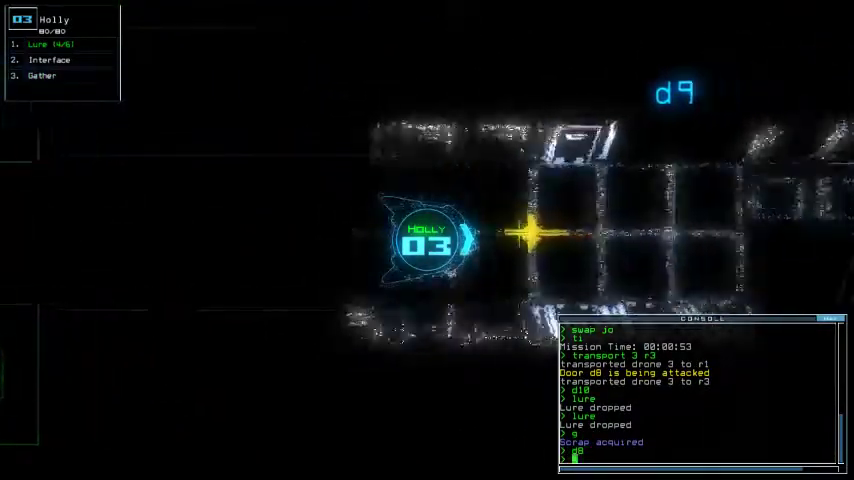
pyautogui.write('g')
pyautogui.press('Return')
pyautogui.write('g')
pyautogui.press('Return')
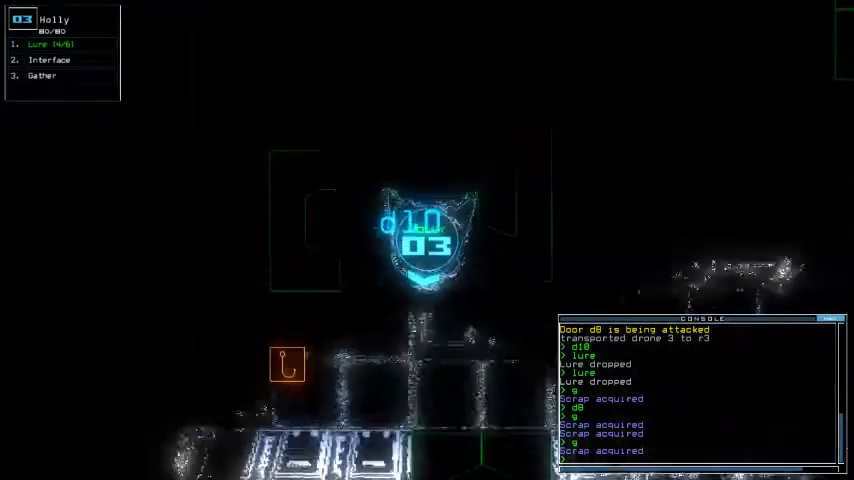
pyautogui.write('tt')
pyautogui.press('Return')
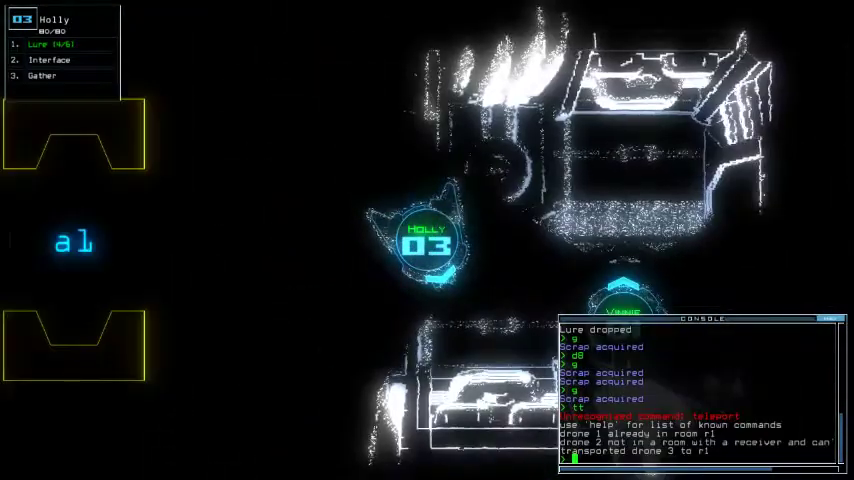
pyautogui.press('2')
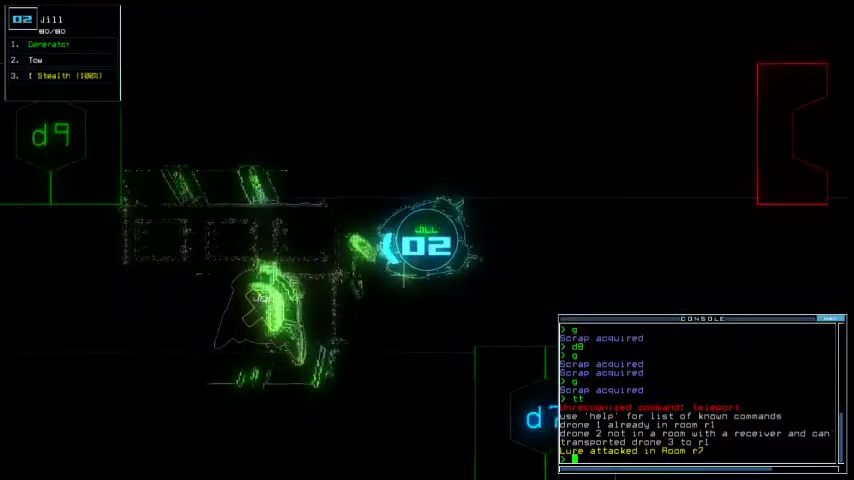
pyautogui.press('2')
pyautogui.write('d8')
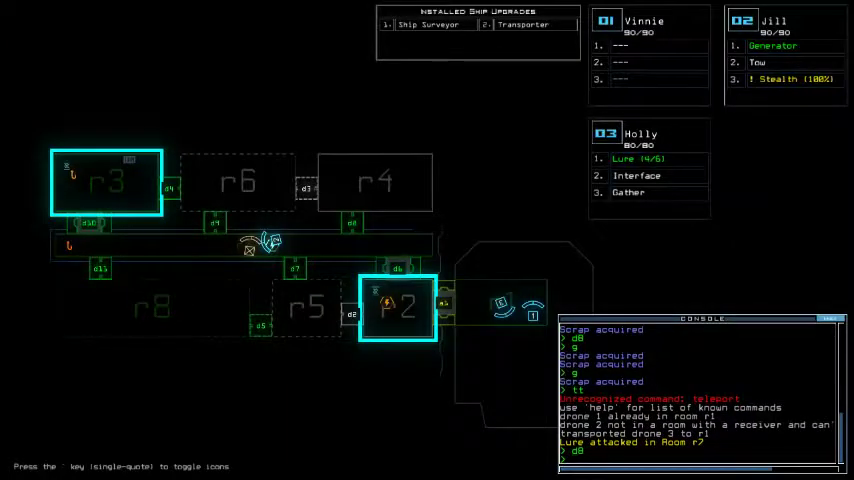
# - Check the mission time and power the generator to close the doors
pyautogui.press('2')
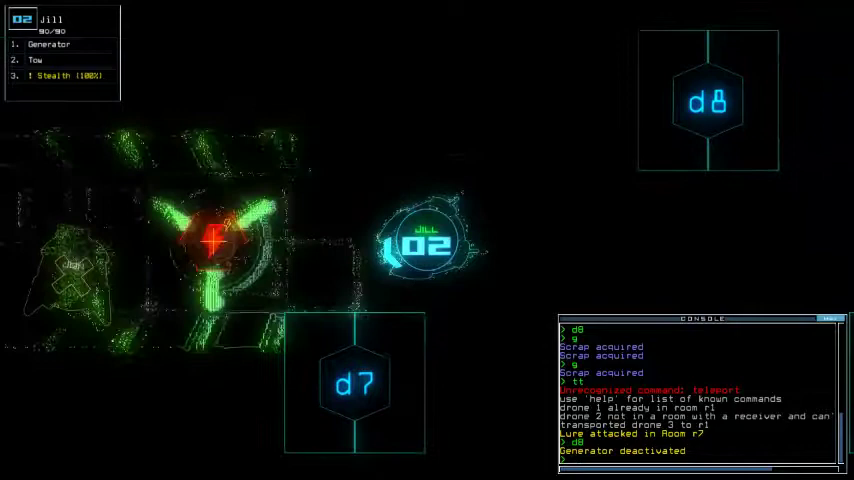
pyautogui.write('ti')
pyautogui.press('Return')
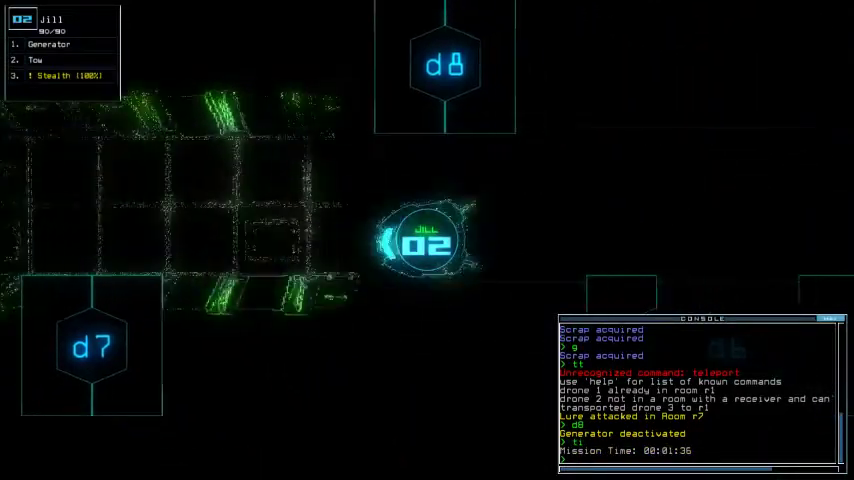
pyautogui.write('generator :')
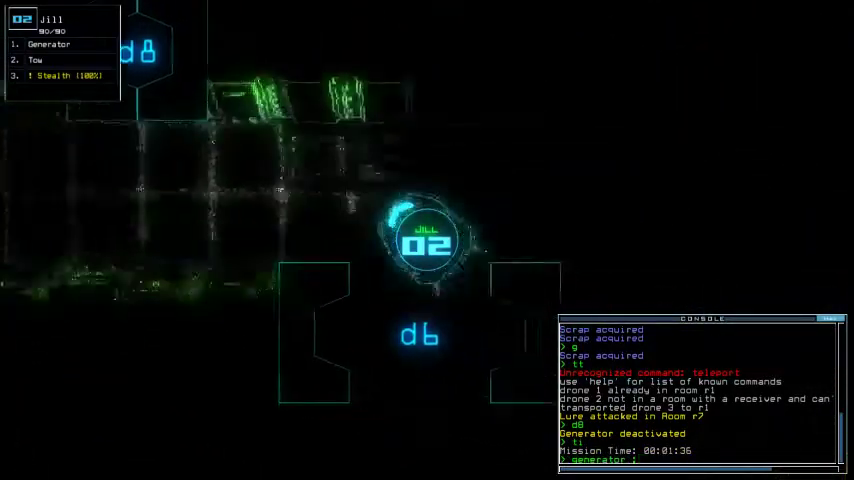
pyautogui.write('cc')
pyautogui.press('Return')
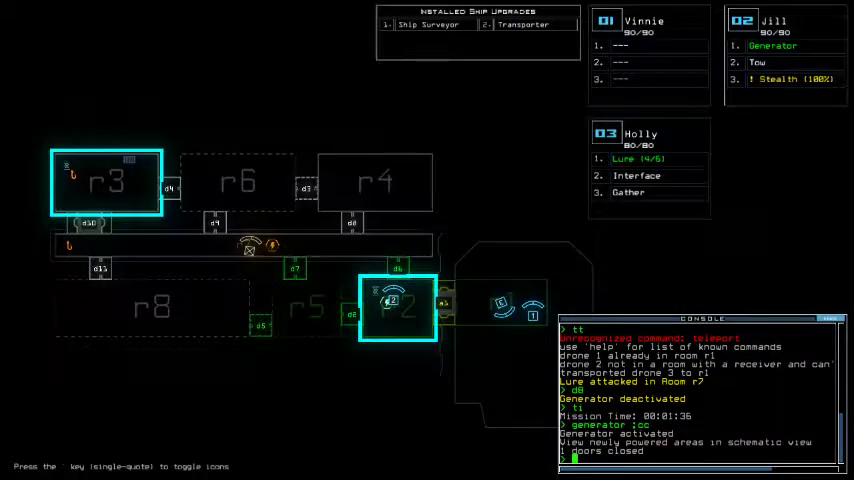
pyautogui.press('Tab')
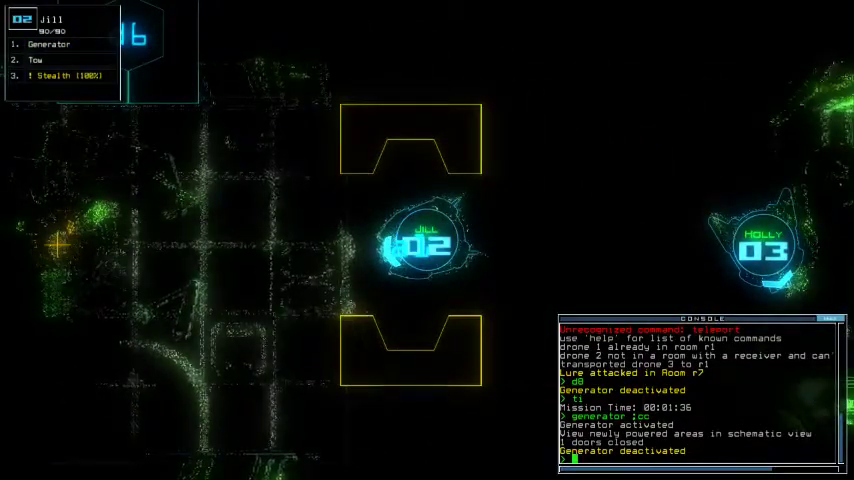
# - Check the current room's info and the mission time, glancing at the ship map
pyautogui.press('Return')
pyautogui.write('ti')
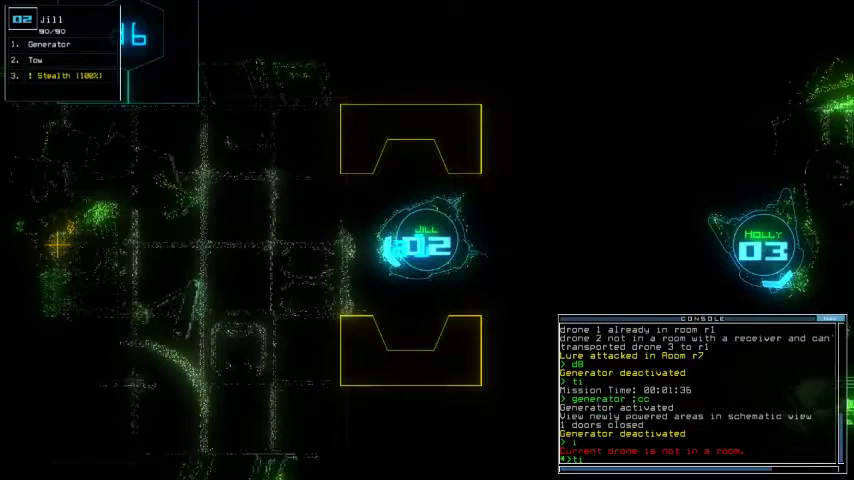
pyautogui.press('Return')
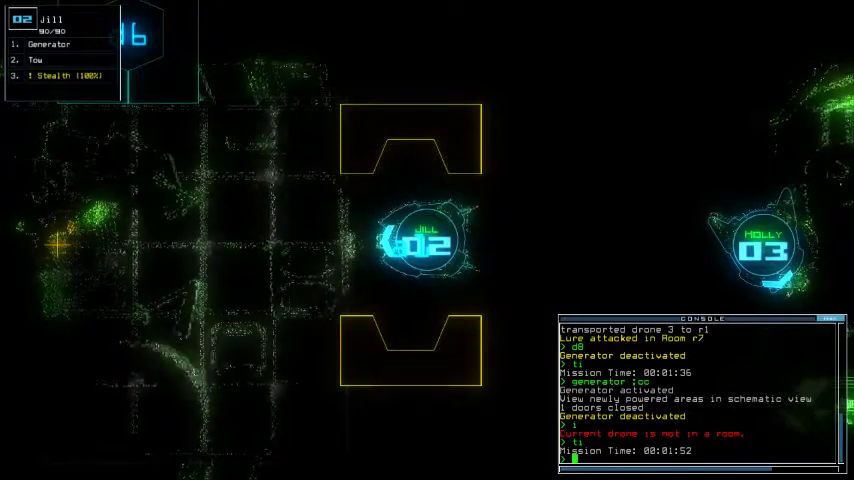
pyautogui.press('Tab')
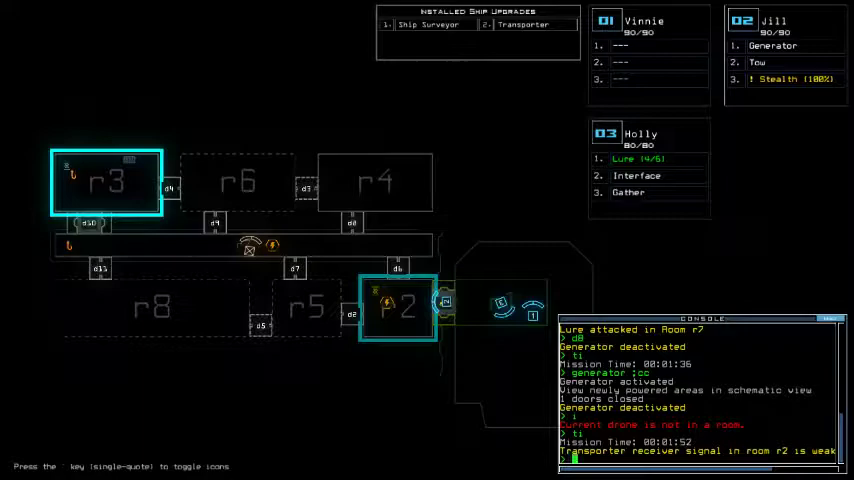
pyautogui.press('Tab')
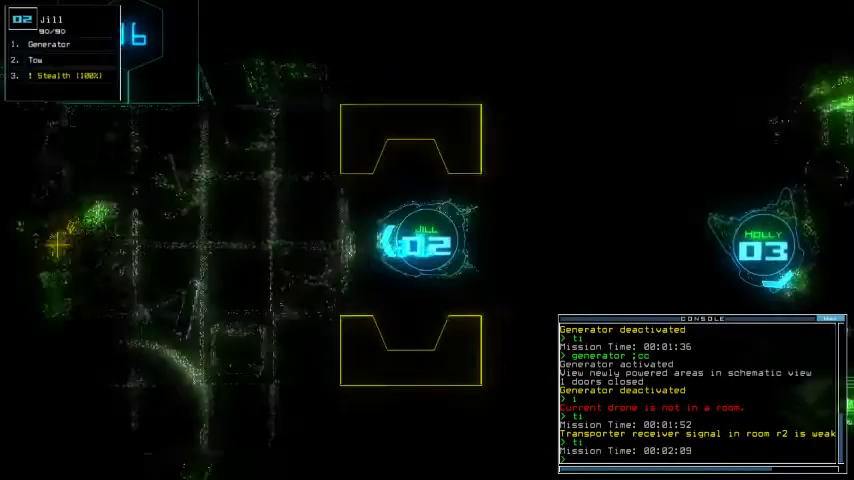
pyautogui.write('ge')
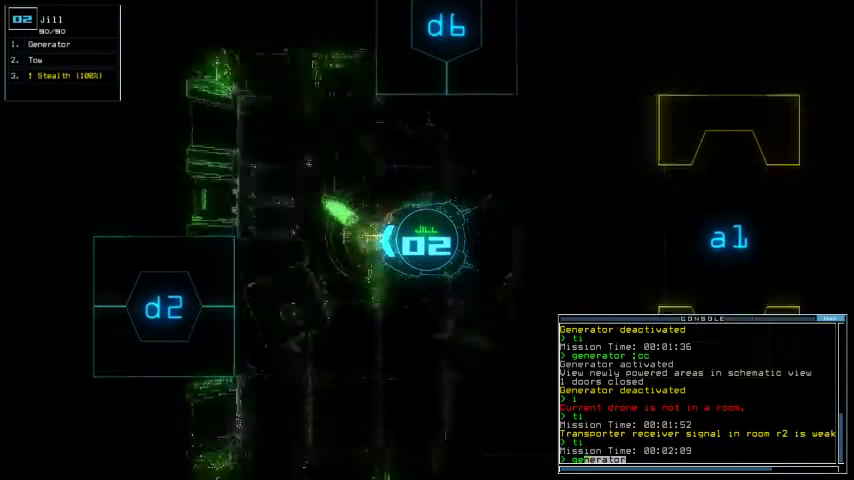
pyautogui.write('nerator')
# - Have Holly power the generator, drop a lure and head for door d2
pyautogui.press('Return')
pyautogui.press('Tab')
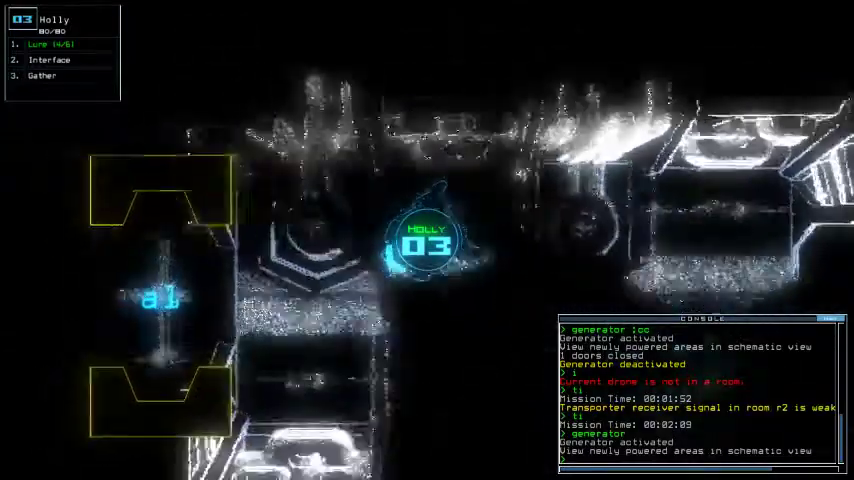
pyautogui.write('l')
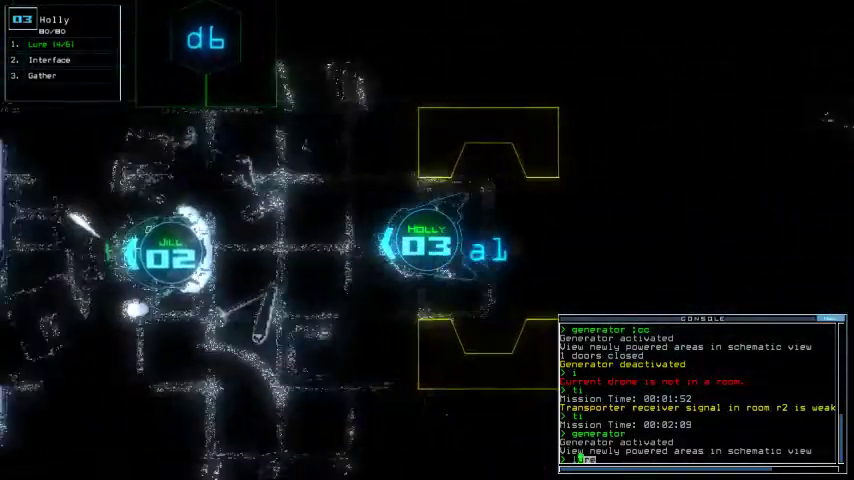
pyautogui.write('ure')
pyautogui.press('Return')
pyautogui.write('d')
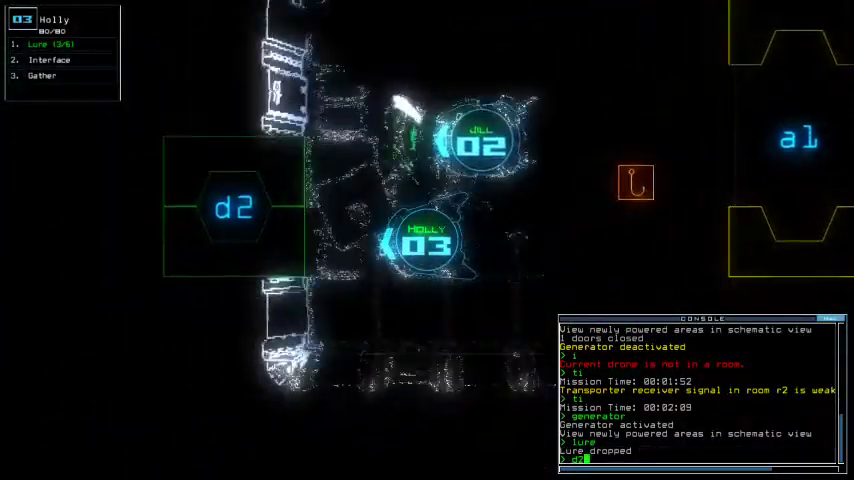
pyautogui.write('2')
pyautogui.press('Return')
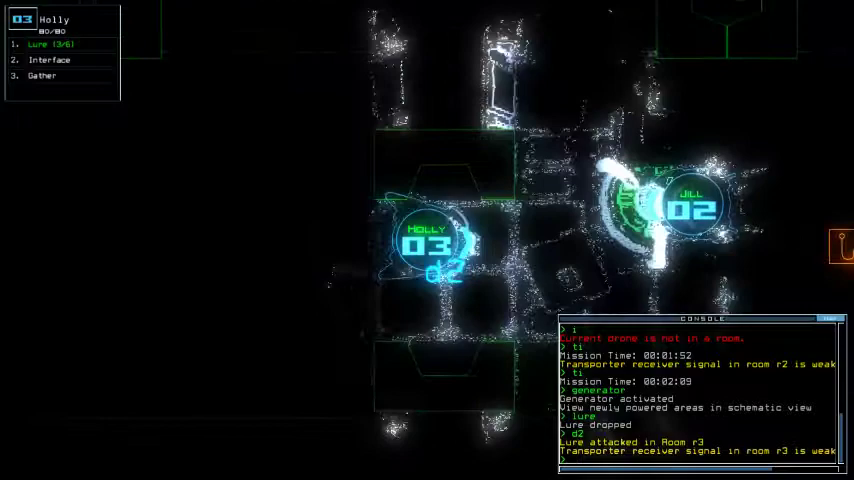
# - Send Jill to door d6 and run the generator to close two doors and power d6
pyautogui.press('Tab')
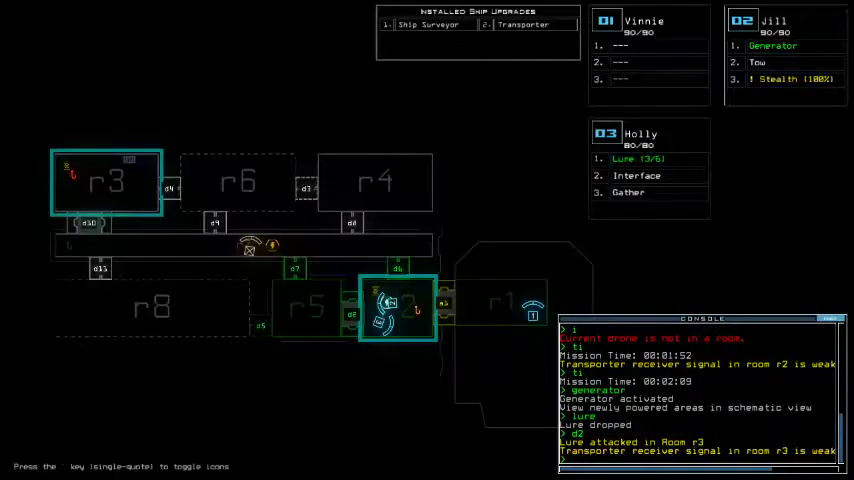
pyautogui.write('d6')
pyautogui.press('Return')
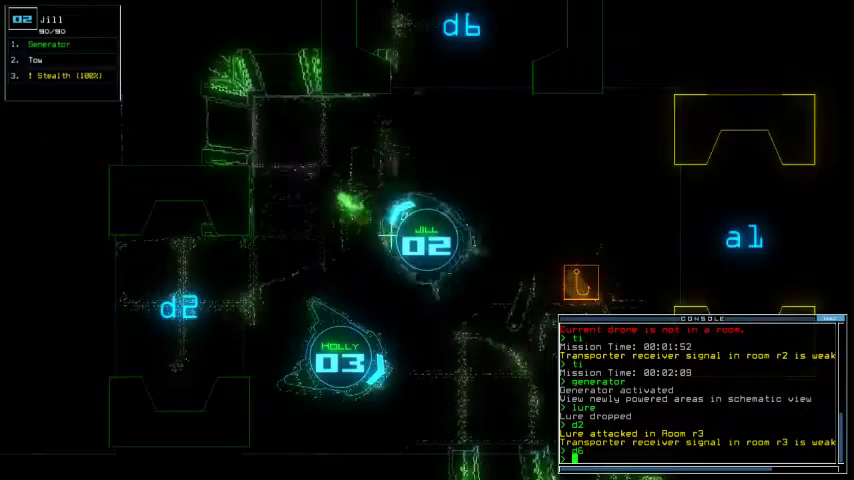
pyautogui.write('enerator')
pyautogui.press('Return')
pyautogui.press('Up')
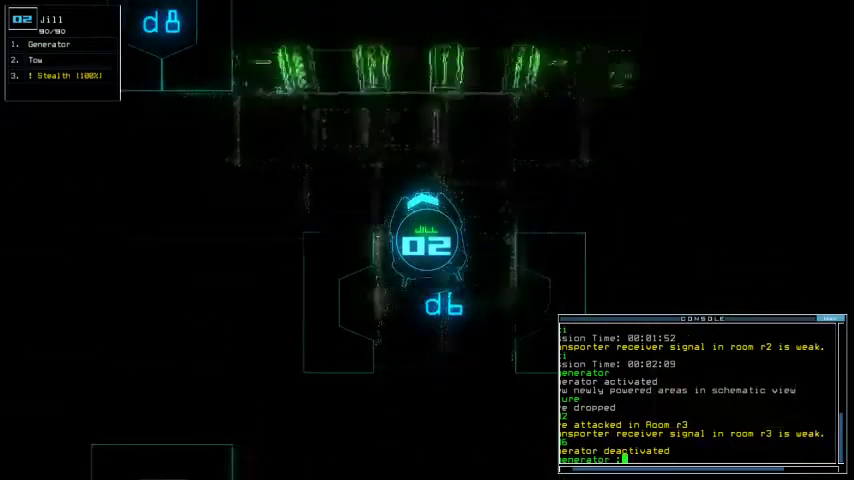
pyautogui.write(':co')
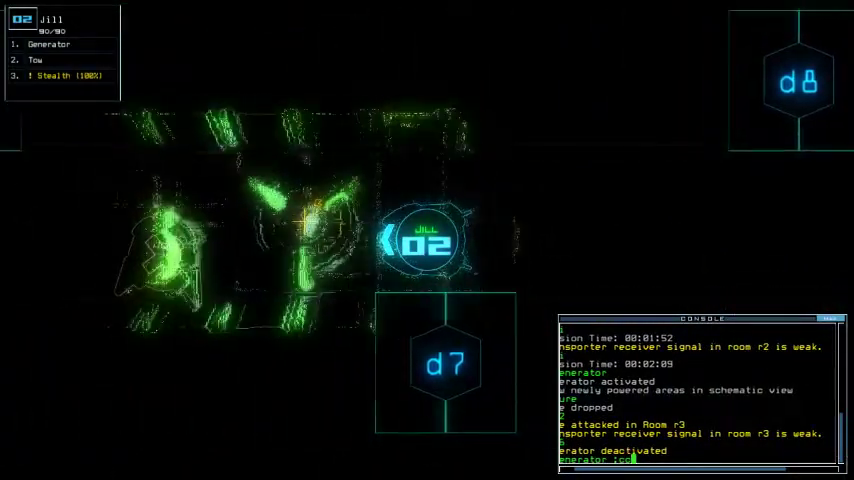
pyautogui.press('Return')
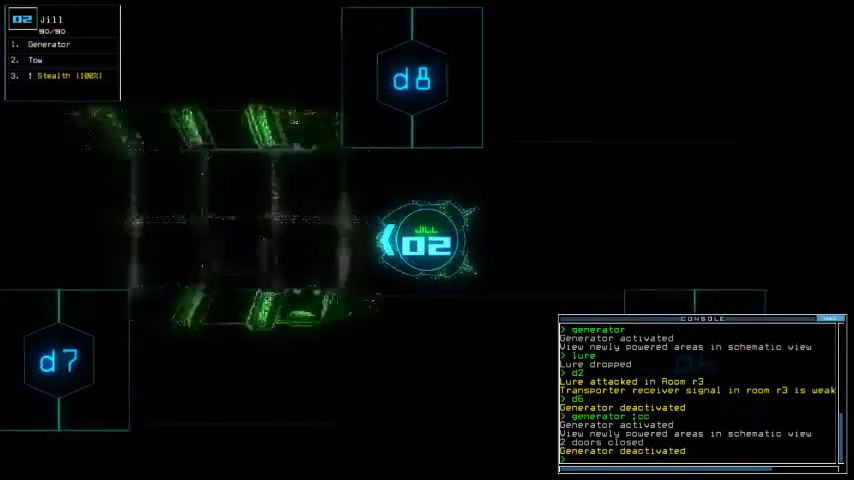
pyautogui.write('generator :d6')
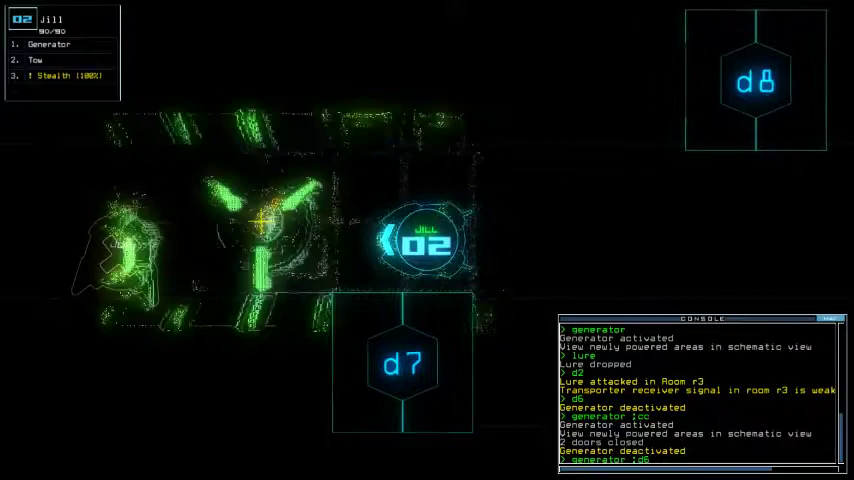
pyautogui.press('Return')
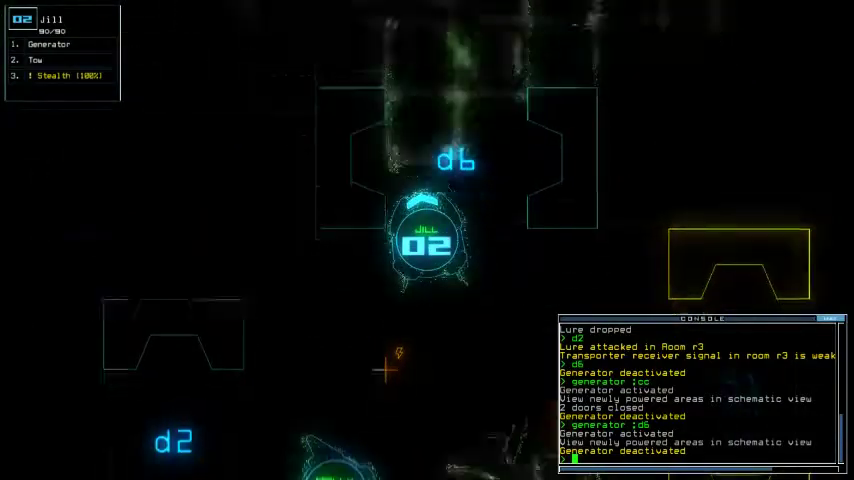
pyautogui.write('generator')
pyautogui.press('Return')
# - Switch to Holly and pick the lure back up
pyautogui.press('Tab')
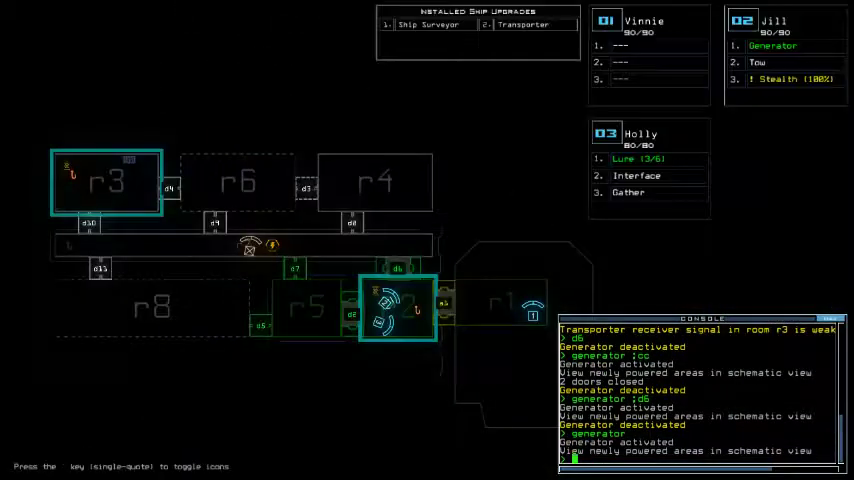
pyautogui.press('3')
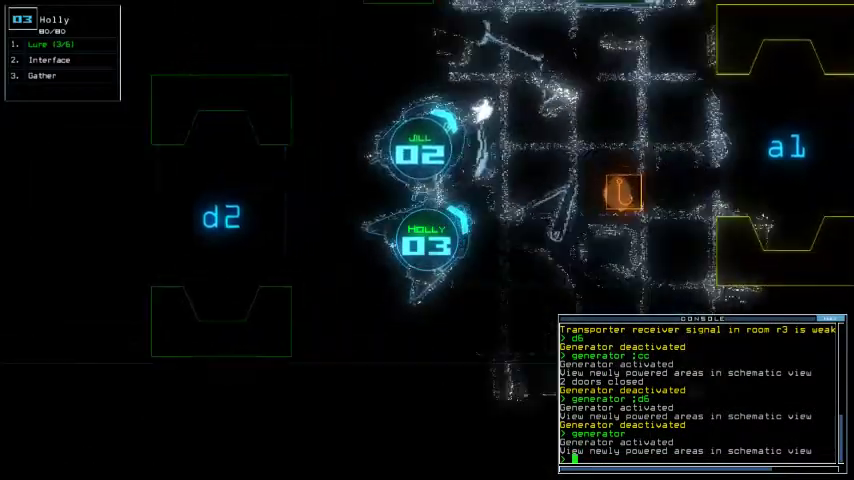
pyautogui.write('pickup')
pyautogui.press('Return')
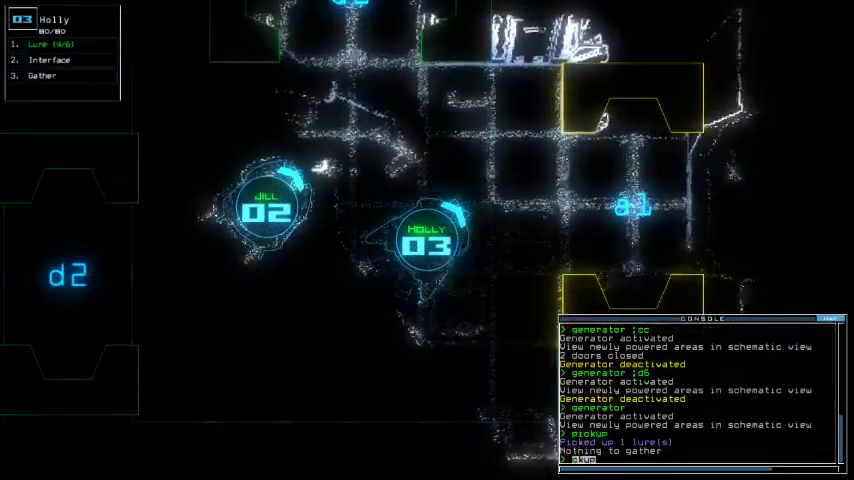
pyautogui.press('Tab')
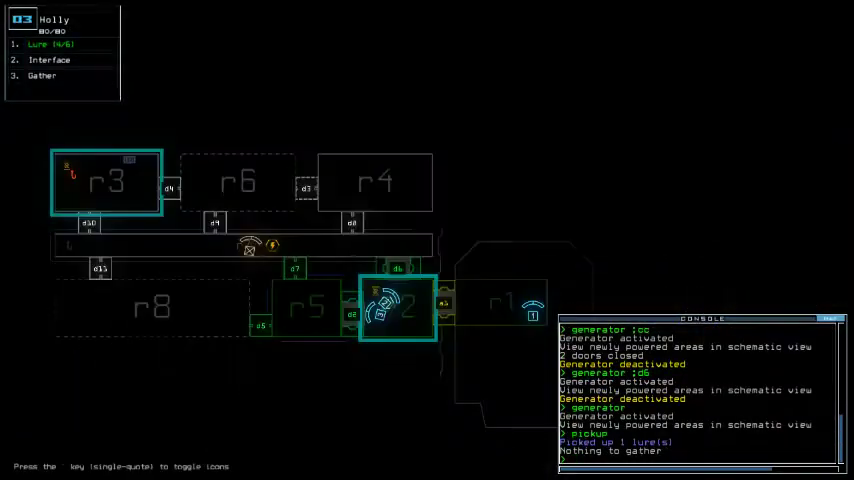
pyautogui.press('Tab')
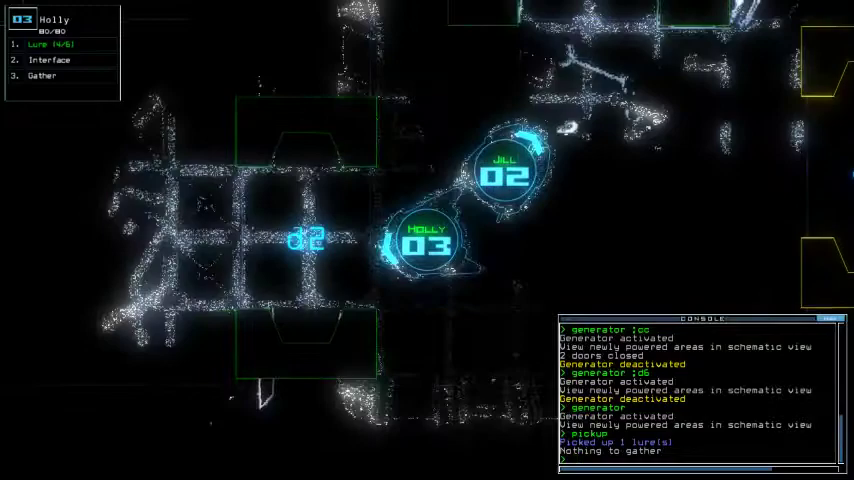
# - Drop the lure again and send Holly through d2 toward door d5
pyautogui.press('Left')
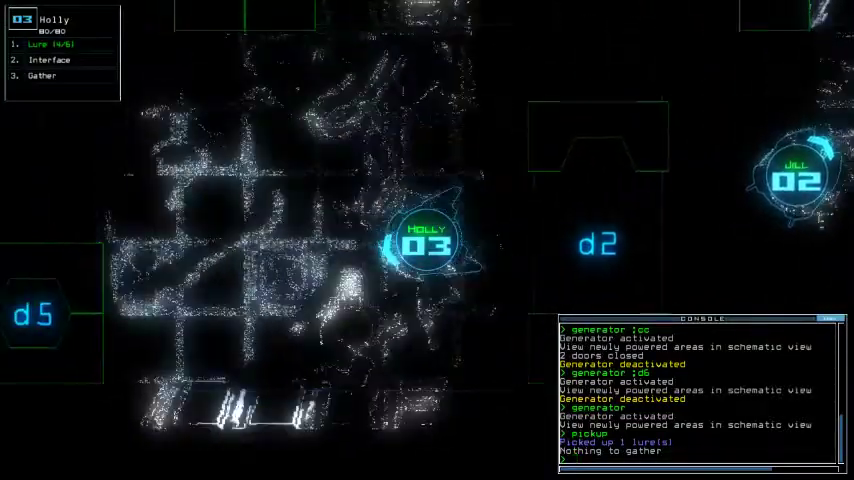
pyautogui.write('lure')
pyautogui.press('Return')
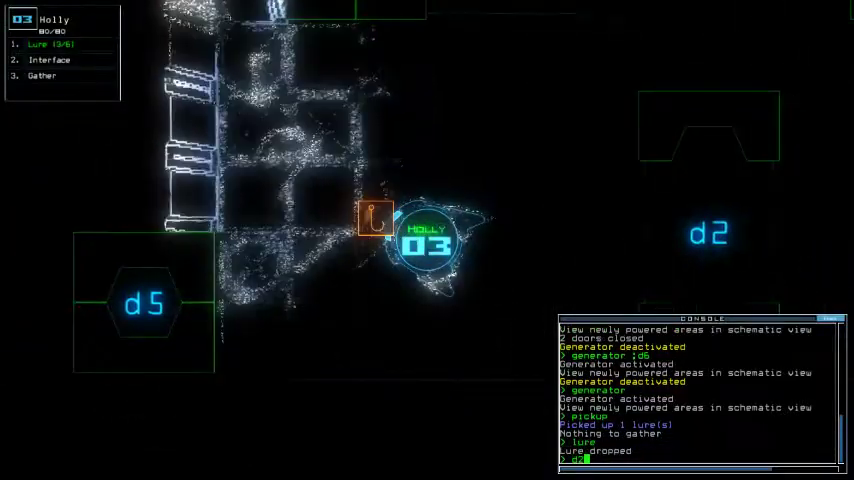
pyautogui.write('d2')
pyautogui.press('Return')
pyautogui.write('5')
pyautogui.press('Return')
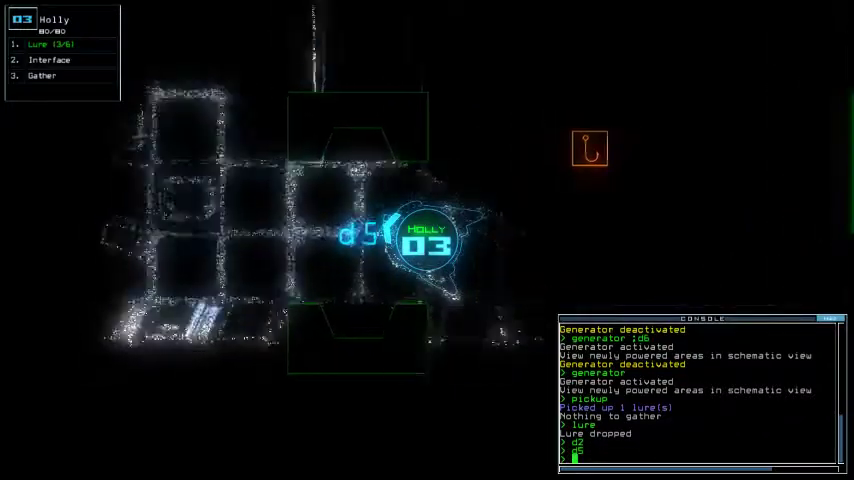
pyautogui.press('Left')
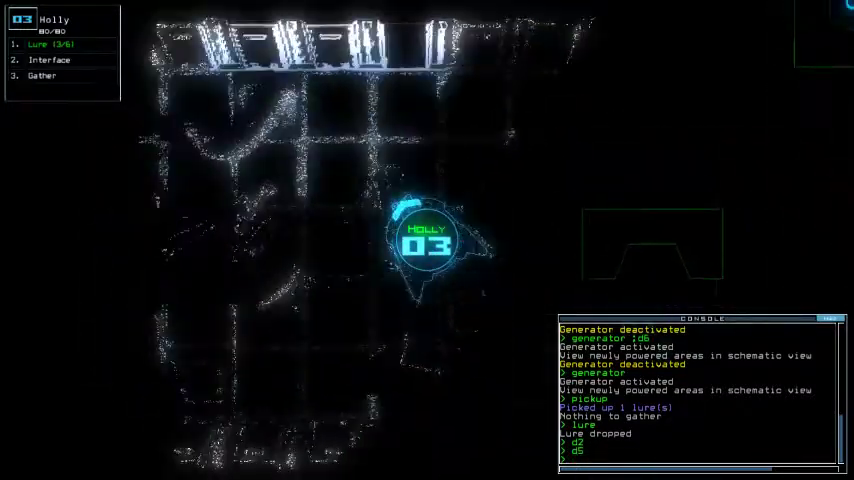
pyautogui.write('d5')
pyautogui.press('Return')
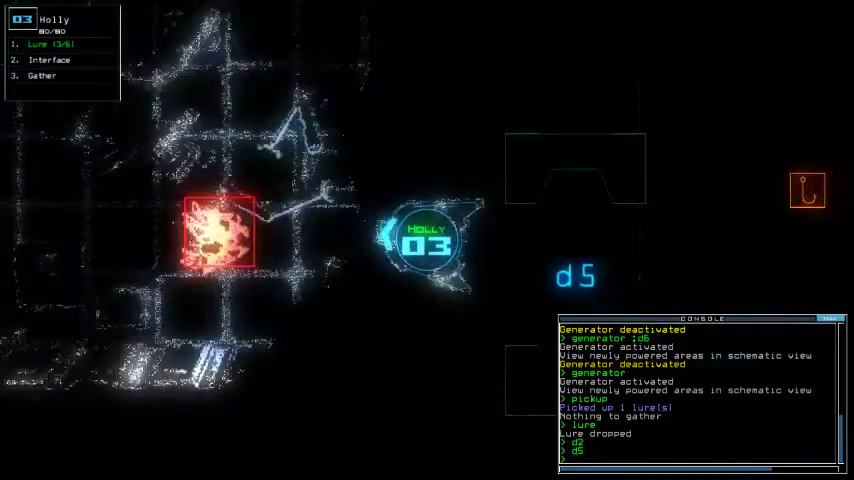
pyautogui.press('Tab')
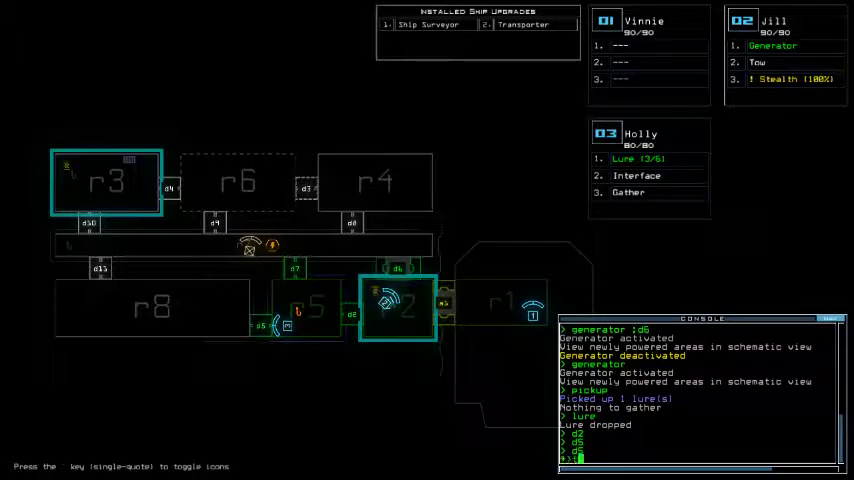
# - Check the mission time (3:16), then watch Holly, alternating with the ship map
pyautogui.press('Return')
pyautogui.write('d2')
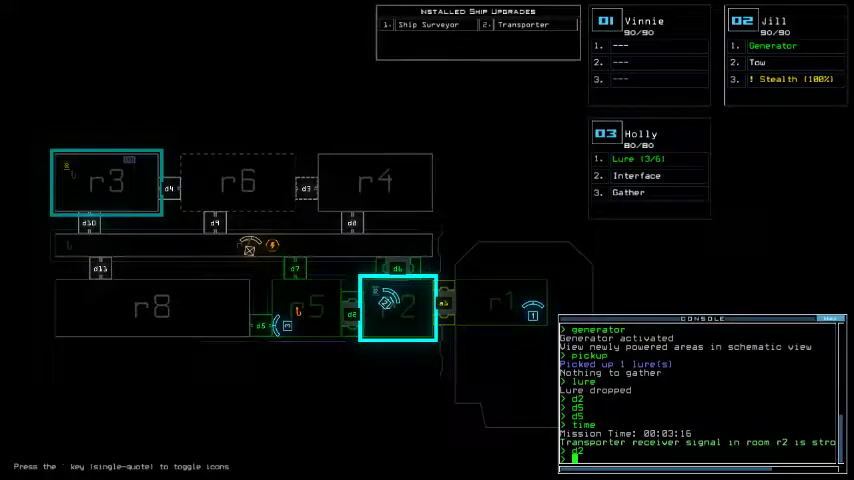
pyautogui.press('Tab')
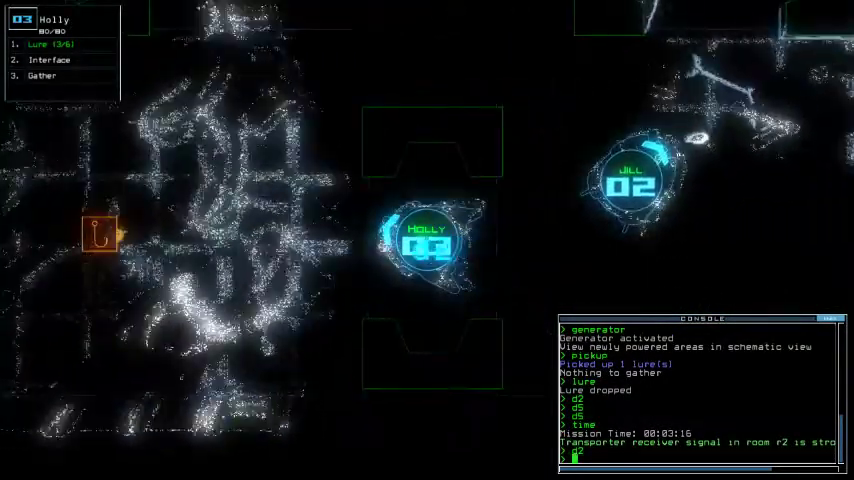
pyautogui.press('Tab')
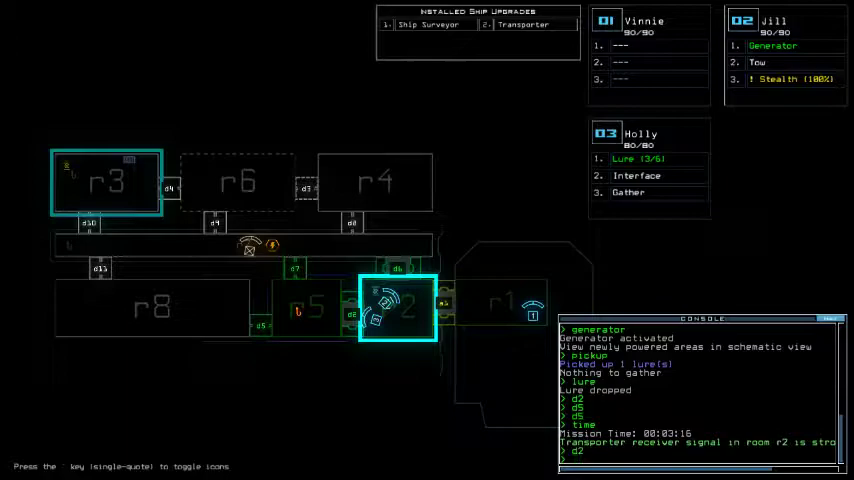
pyautogui.press('Tab')
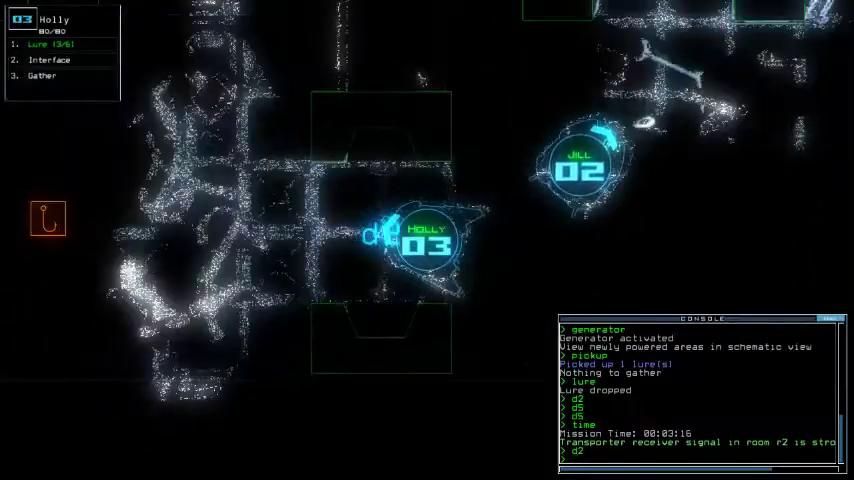
pyautogui.press('Tab')
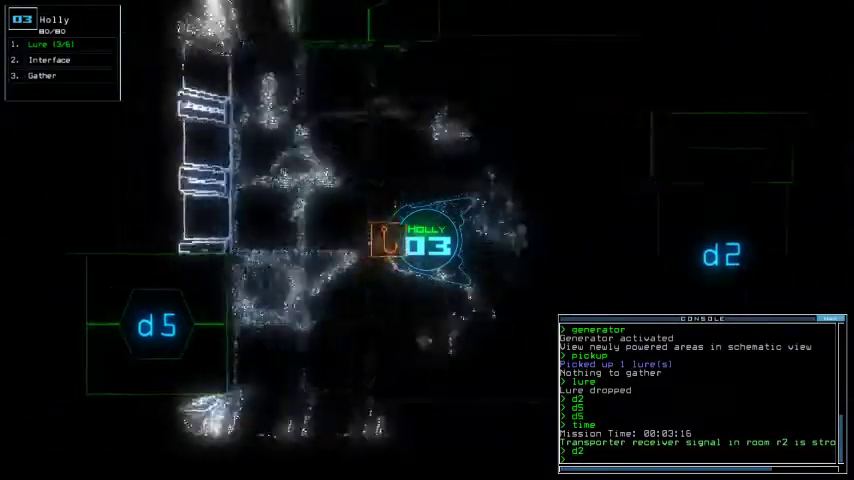
pyautogui.press('Tab')
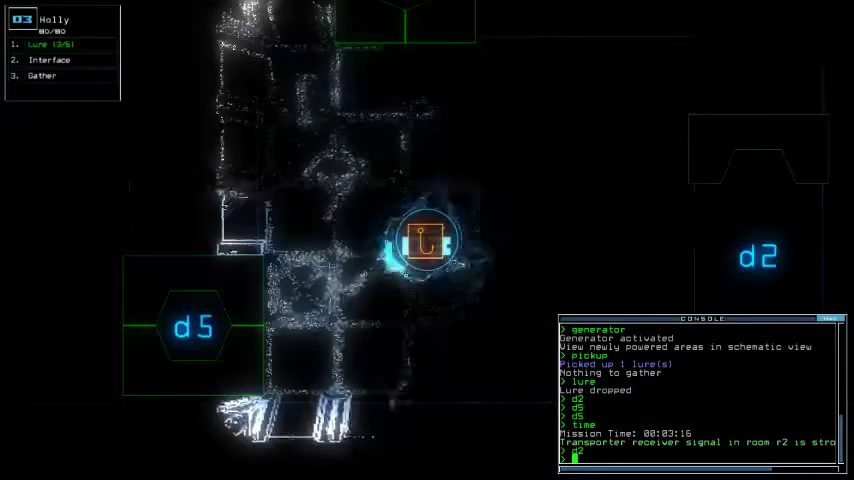
pyautogui.press('Tab')
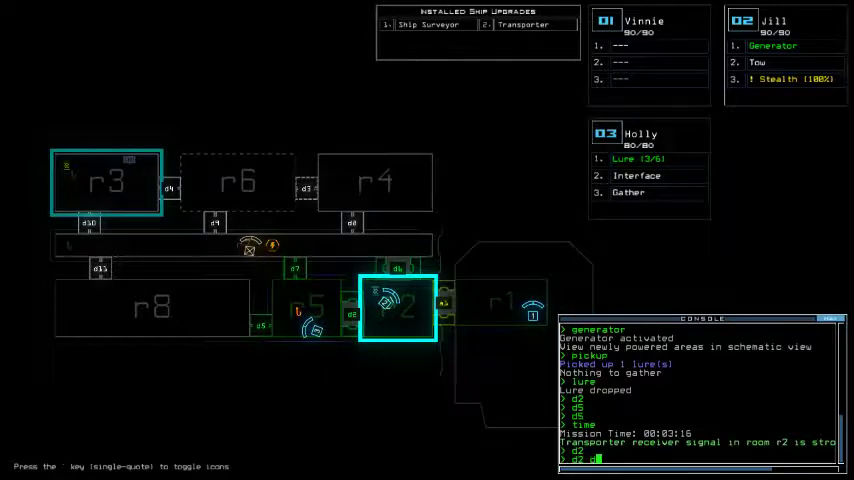
pyautogui.write('6')
# - Have Holly open doors d2 and d6, revealing a transporter signal in room r7
pyautogui.press('Return')
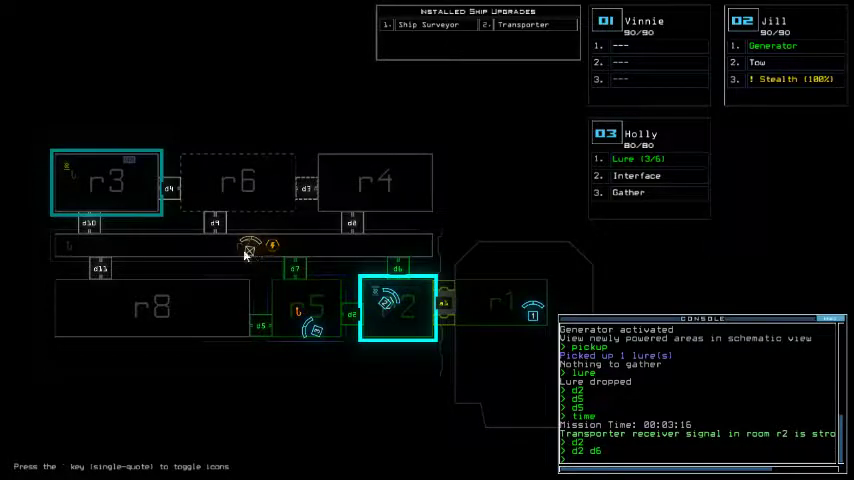
pyautogui.press('Return')
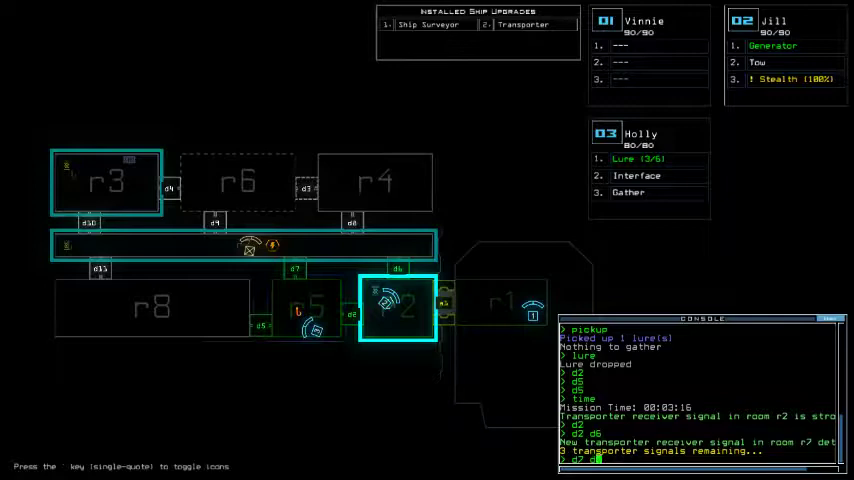
pyautogui.press('Tab')
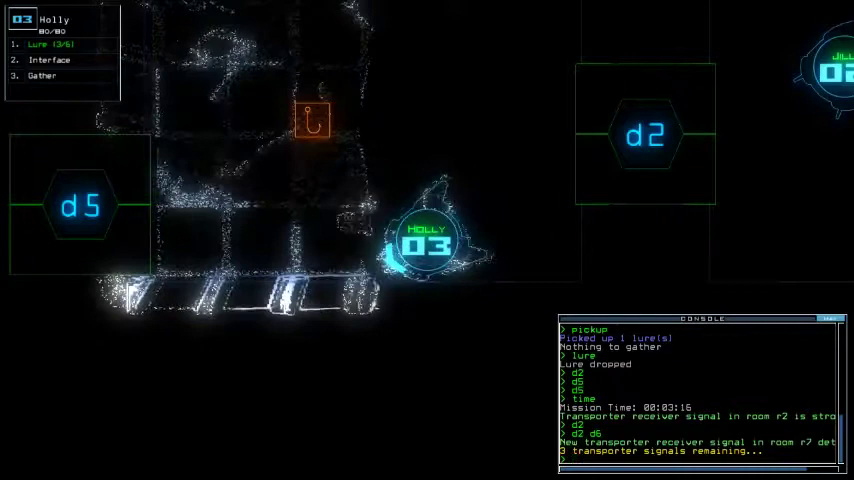
pyautogui.press('Tab')
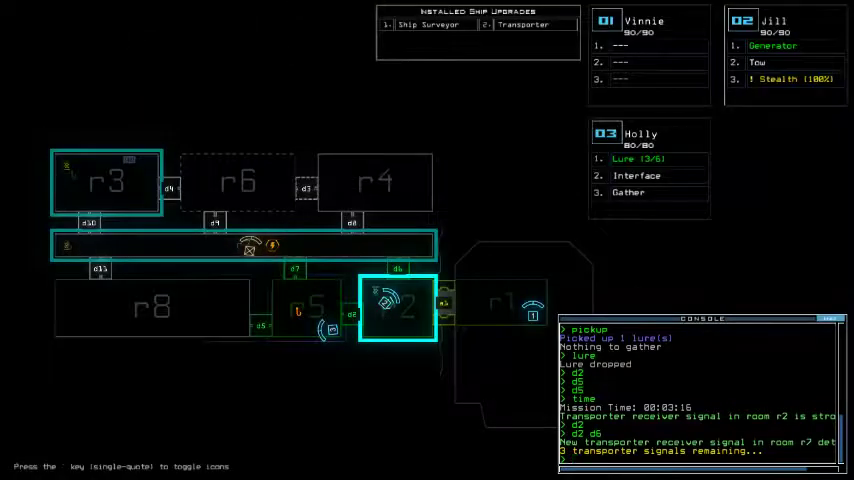
pyautogui.write('d5')
# - Open door d5 and have Holly gather the scrap beyond it
pyautogui.press('Return')
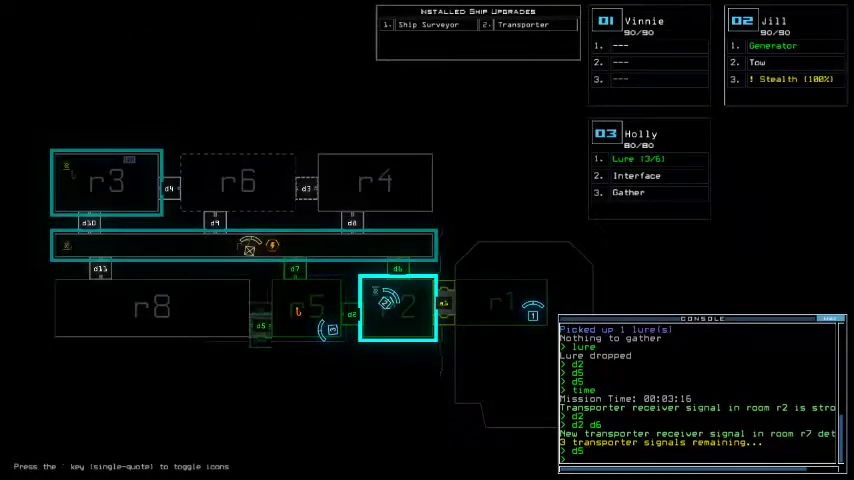
pyautogui.press('Tab')
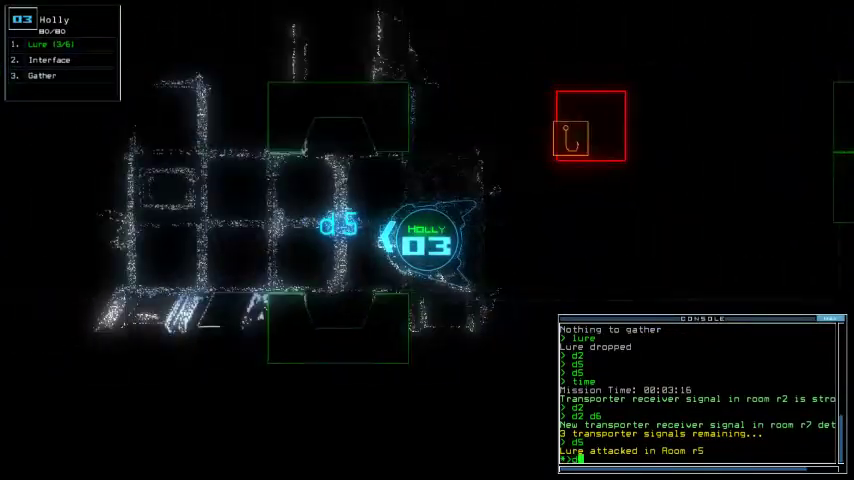
pyautogui.write('d')
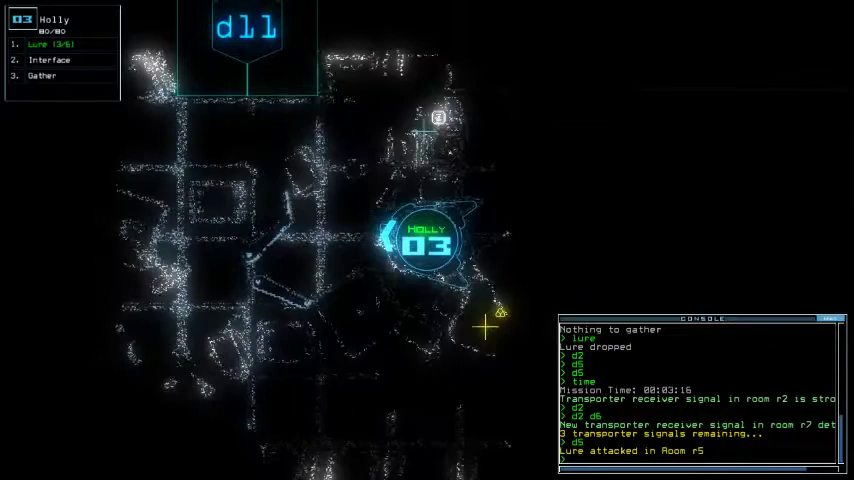
pyautogui.press('BackSpace')
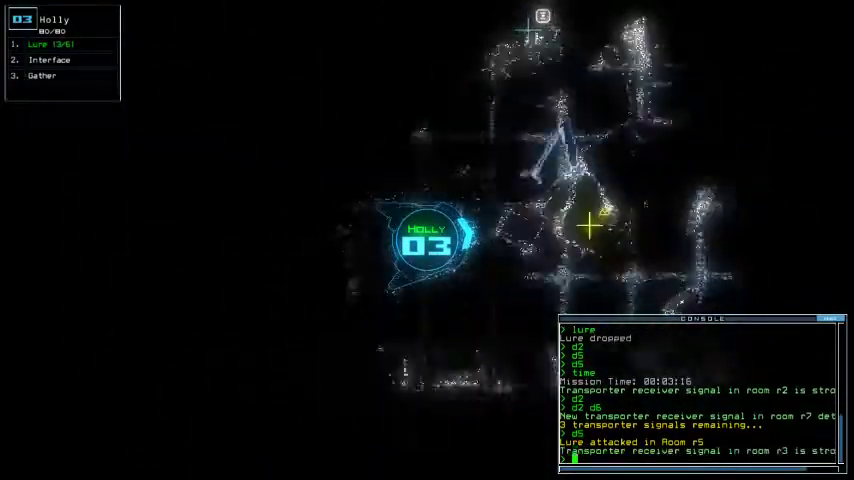
pyautogui.write('g')
pyautogui.press('Return')
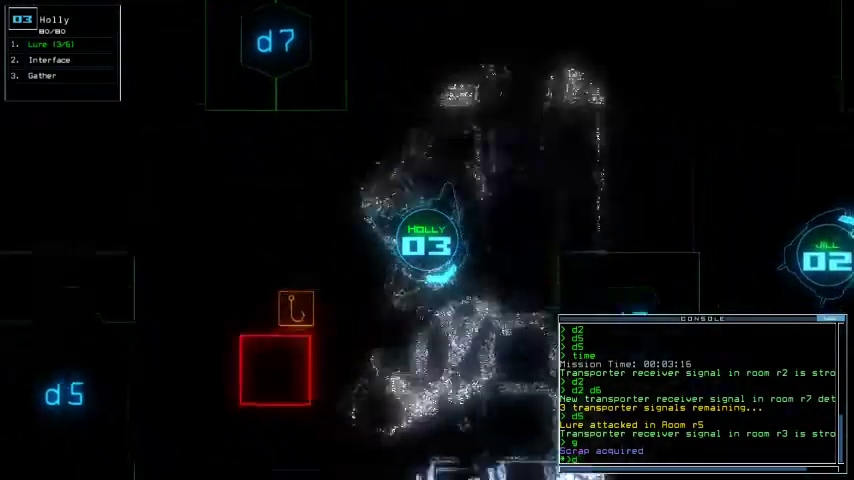
pyautogui.write('d2')
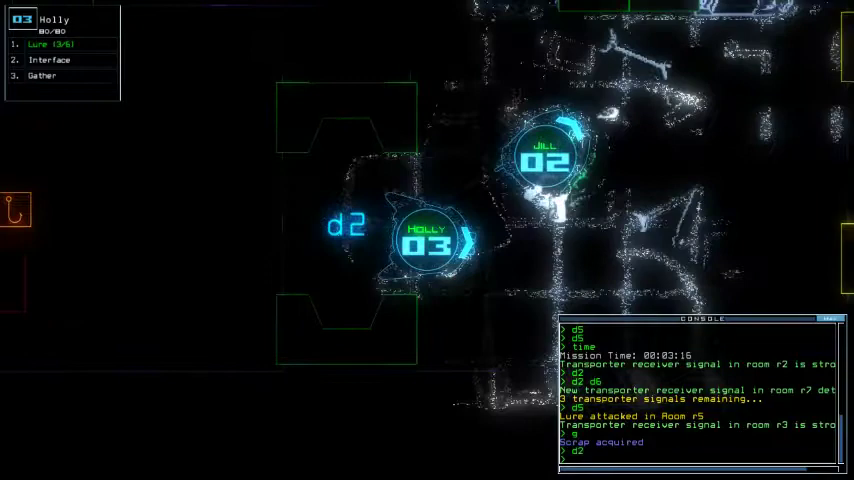
pyautogui.write(' > cc')
# - Close the open doors, open d6, and restart the generator to power new areas
pyautogui.press('Return')
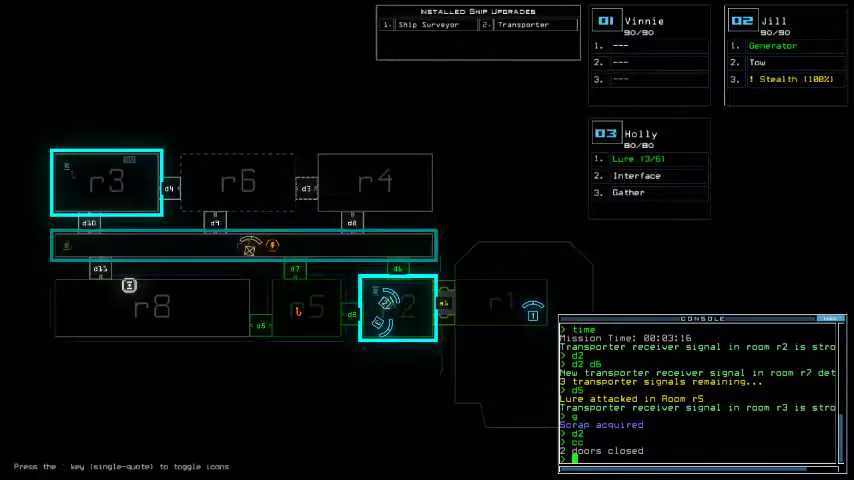
pyautogui.write('d6')
pyautogui.press('Return')
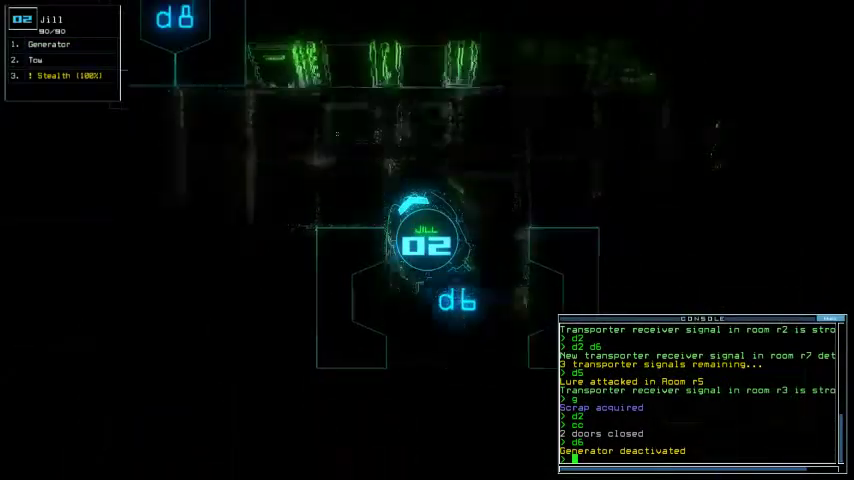
pyautogui.write('ge')
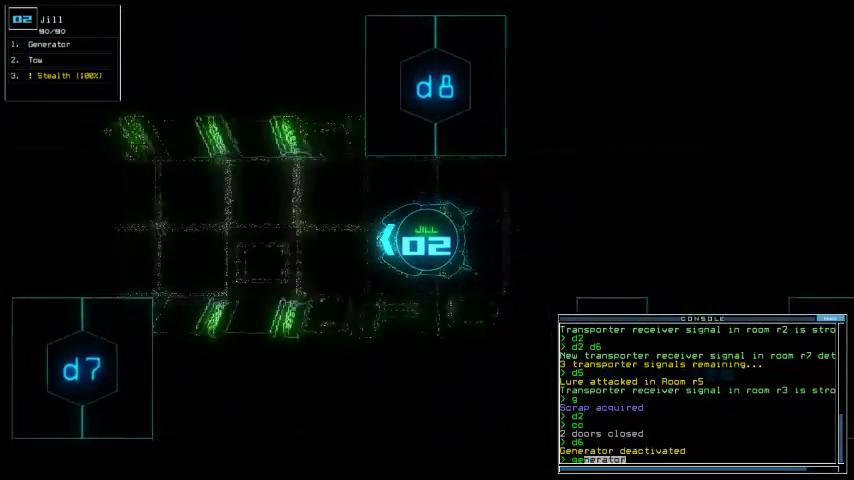
pyautogui.write('nerator')
pyautogui.press('Return')
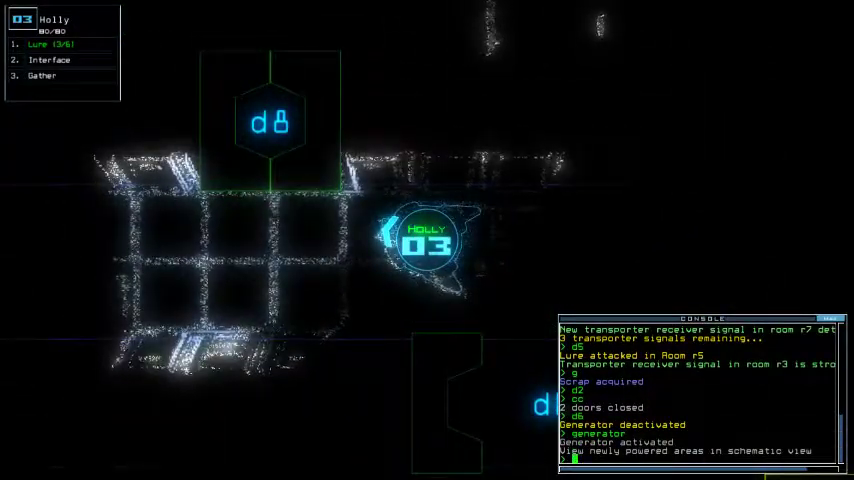
pyautogui.press('Tab')
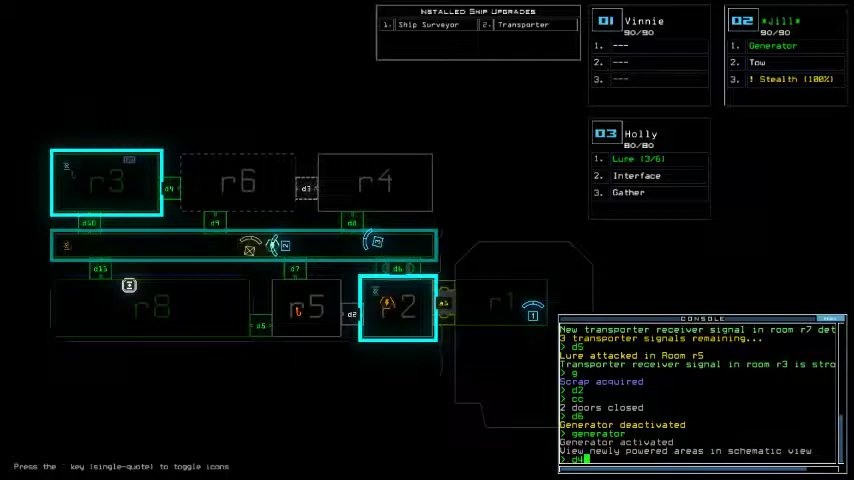
# - Open door d4, drop a lure with Holly, and open door d8
pyautogui.press('Return')
pyautogui.press('Tab')
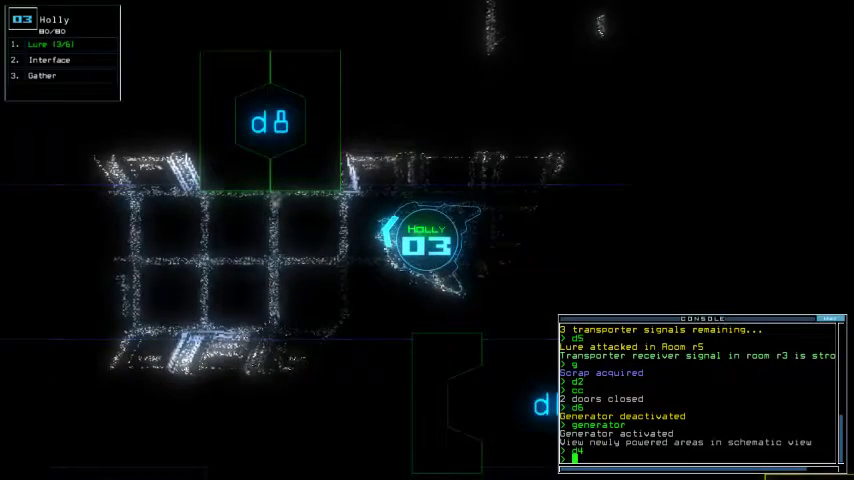
pyautogui.write('lure')
pyautogui.press('Return')
pyautogui.write('d8')
pyautogui.press('Return')
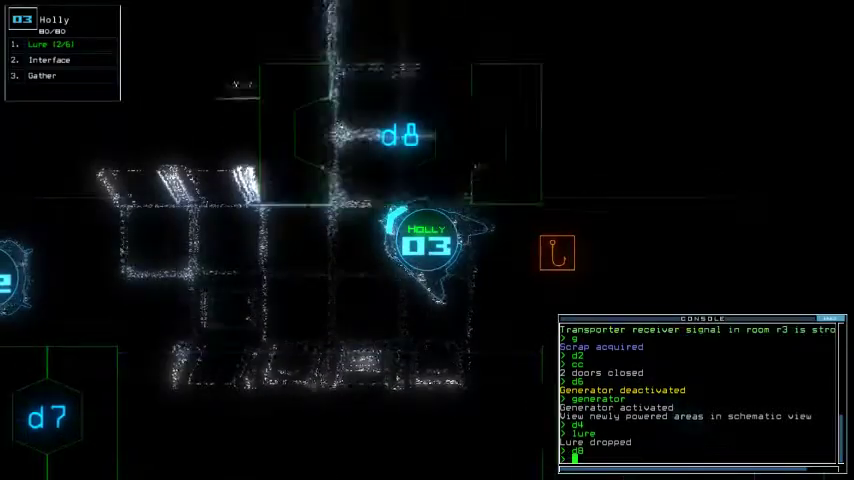
# - Move Holly into the next room and gather fuel for one day of propulsion
pyautogui.press('Up')
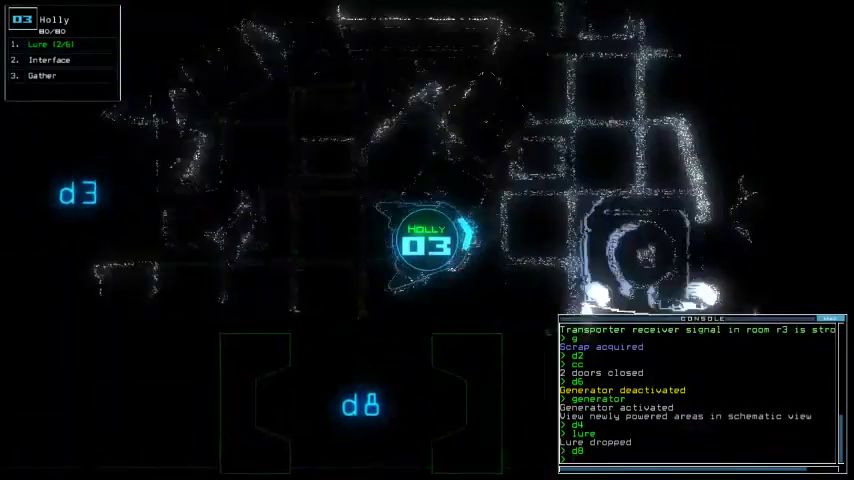
pyautogui.write('g')
pyautogui.press('Return')
pyautogui.press('Tab')
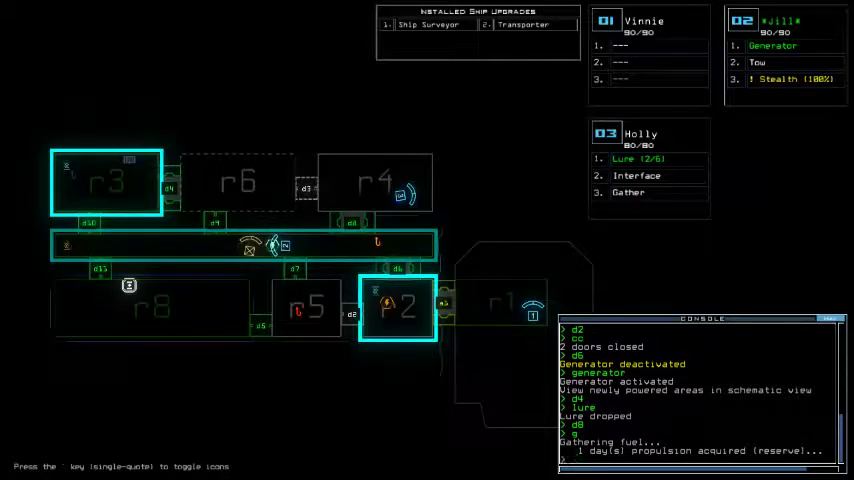
pyautogui.press('Tab')
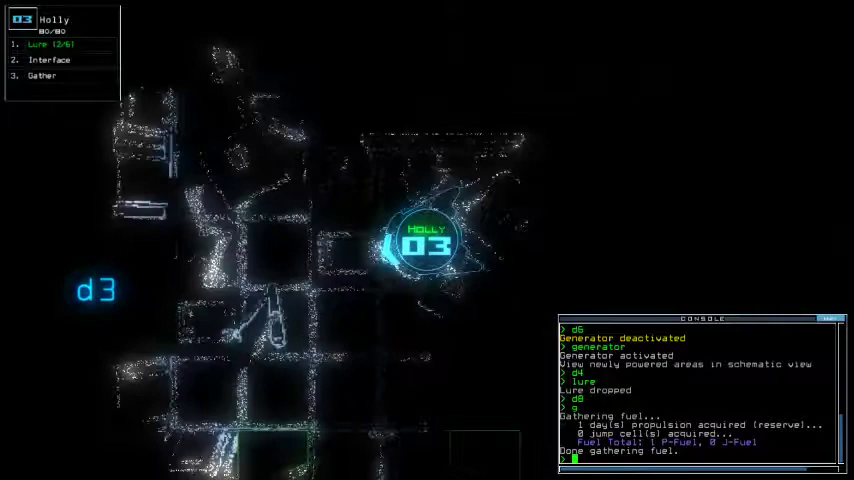
pyautogui.press('Tab')
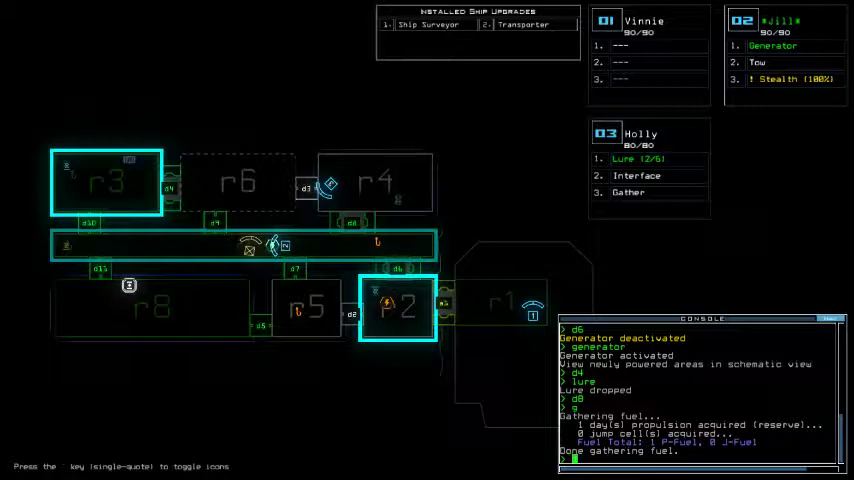
# - Steer Holly to the orange lure marker in room r7 and list its items
pyautogui.press('Tab')
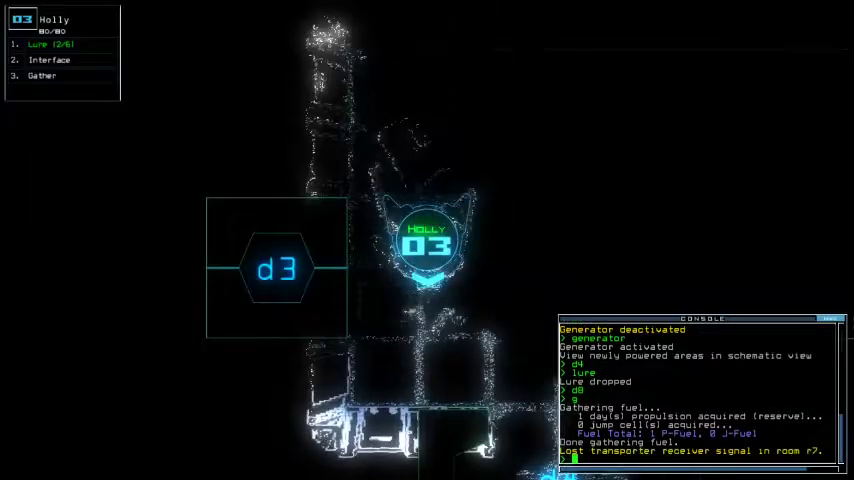
pyautogui.press('Down')
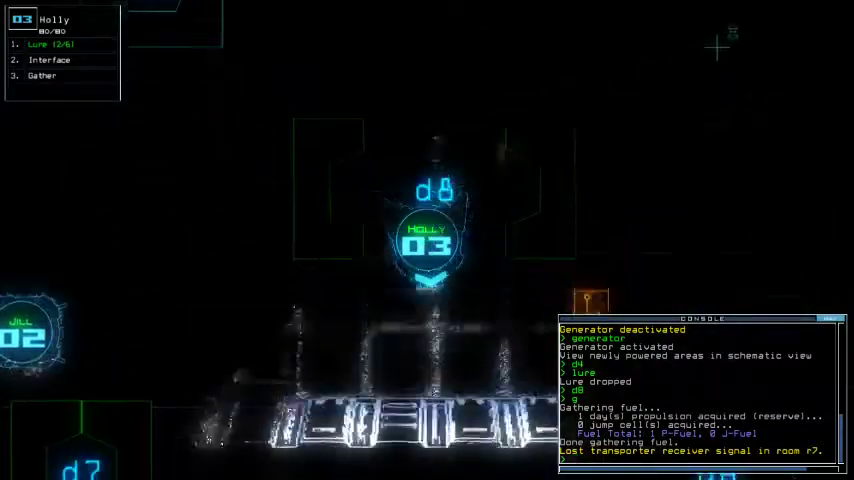
pyautogui.press('Right')
pyautogui.press('Return')
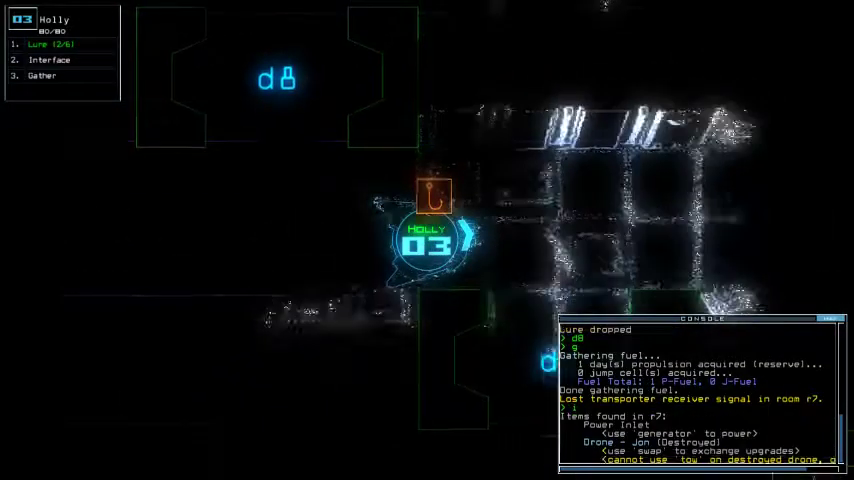
pyautogui.press('Tab')
pyautogui.press('Tab')
pyautogui.write('dickup')
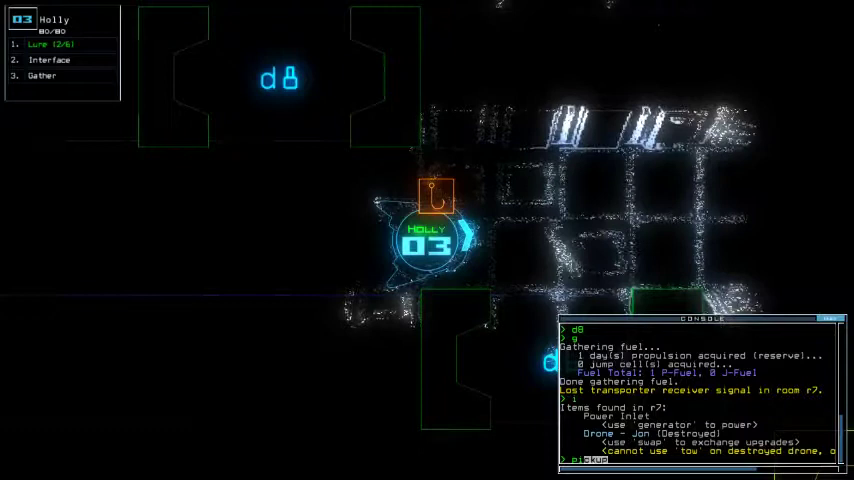
# - Pick up the lure in r7 and send drones 2 and 3 back toward r1
pyautogui.press('Return')
pyautogui.press('Tab')
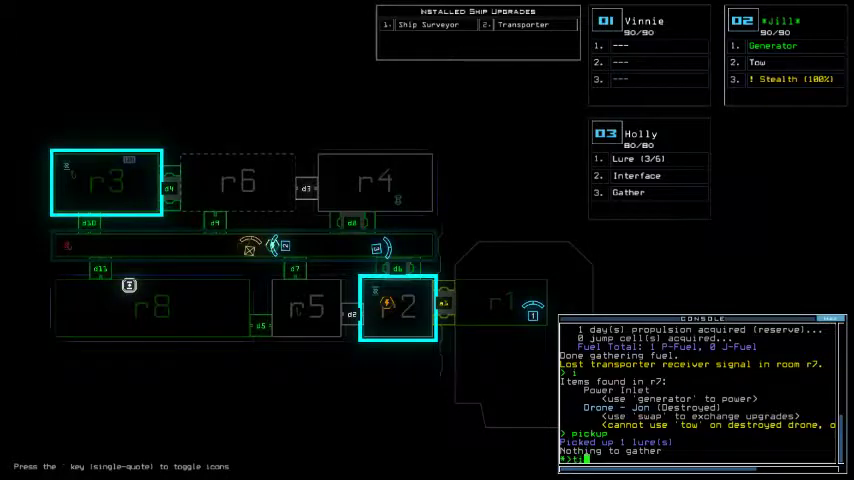
pyautogui.press('Return')
pyautogui.write('end')
pyautogui.press('Return')
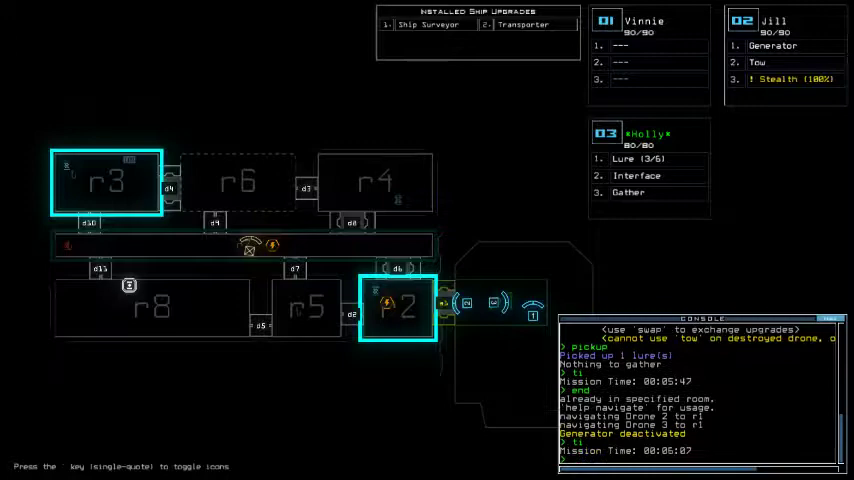
# - Have Jill reactivate the generator, then Holly drop a lure, leaving two of six
pyautogui.press('Tab')
pyautogui.write('ge')
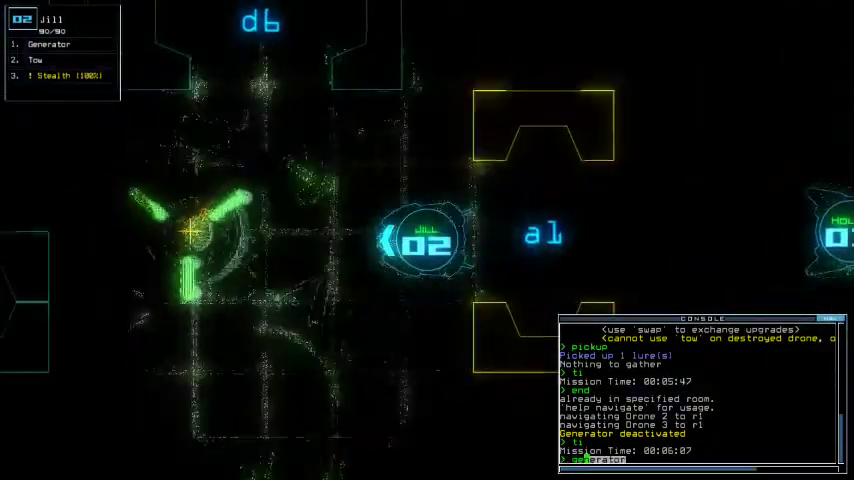
pyautogui.press('Return')
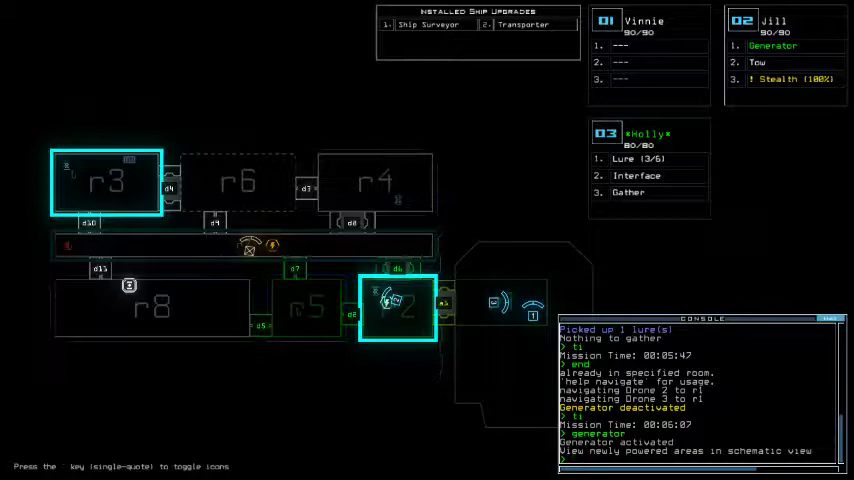
pyautogui.press('Tab')
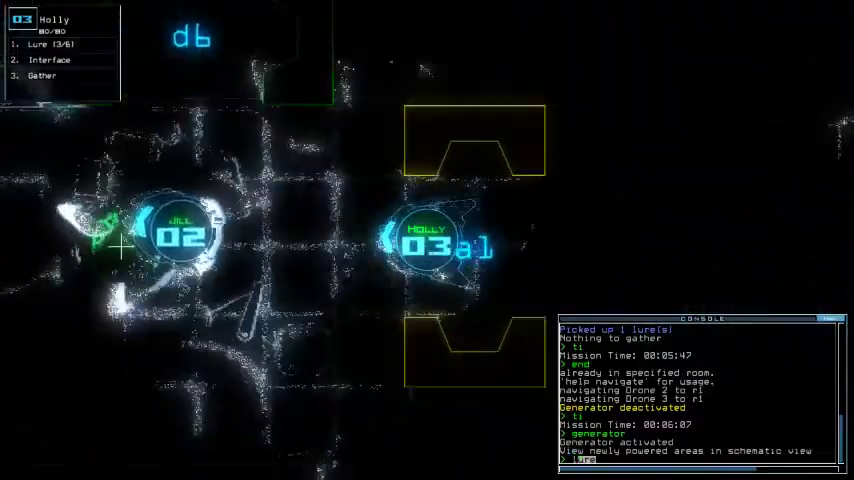
pyautogui.write('lure')
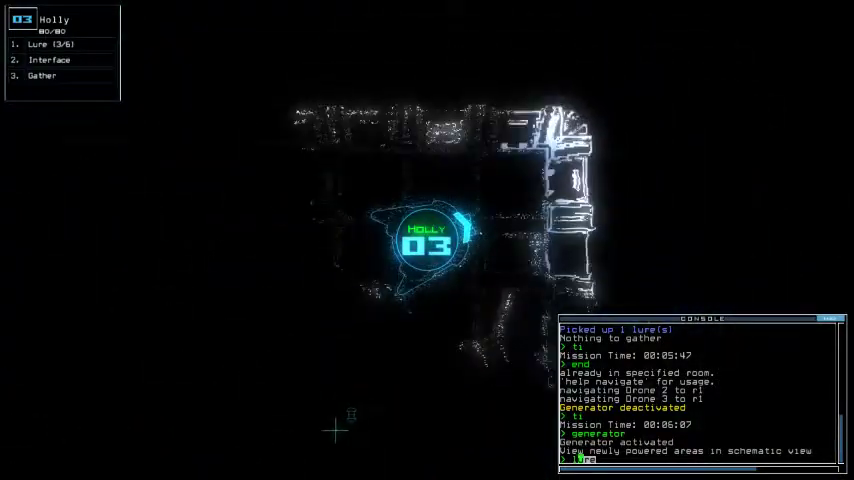
pyautogui.press('Return')
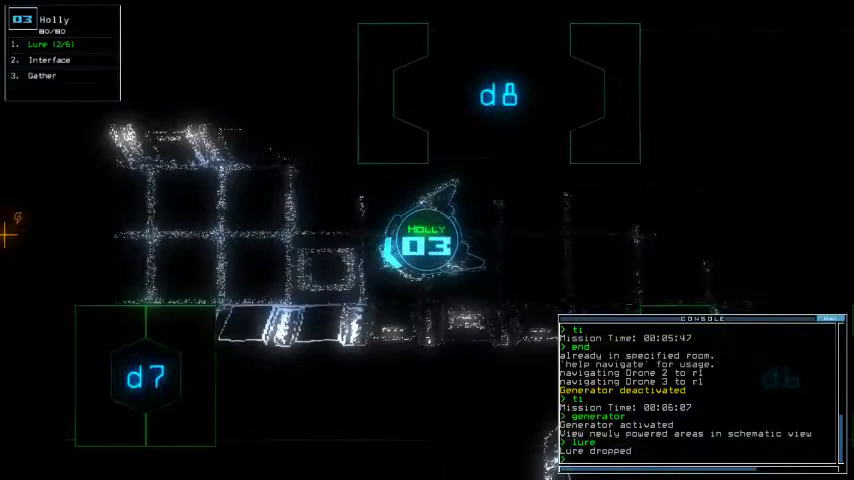
# - Check Holly's and Jill's close-up cameras, ending on the ship schematic
pyautogui.press('Tab')
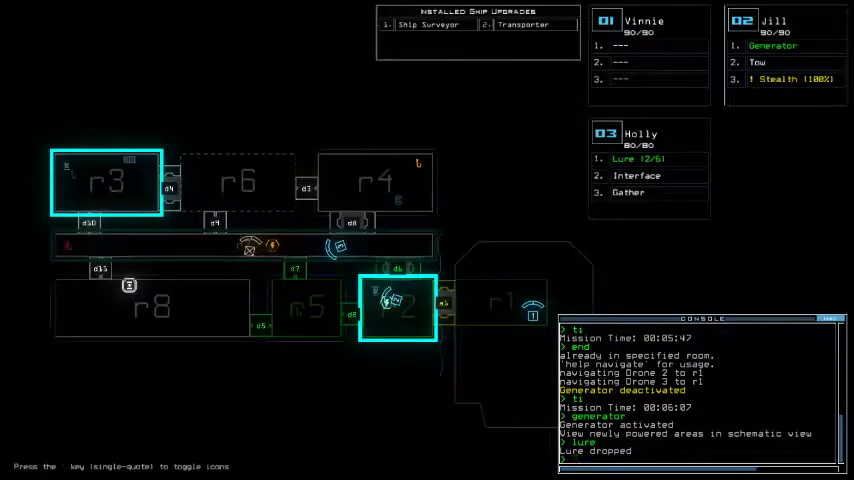
pyautogui.press('Tab')
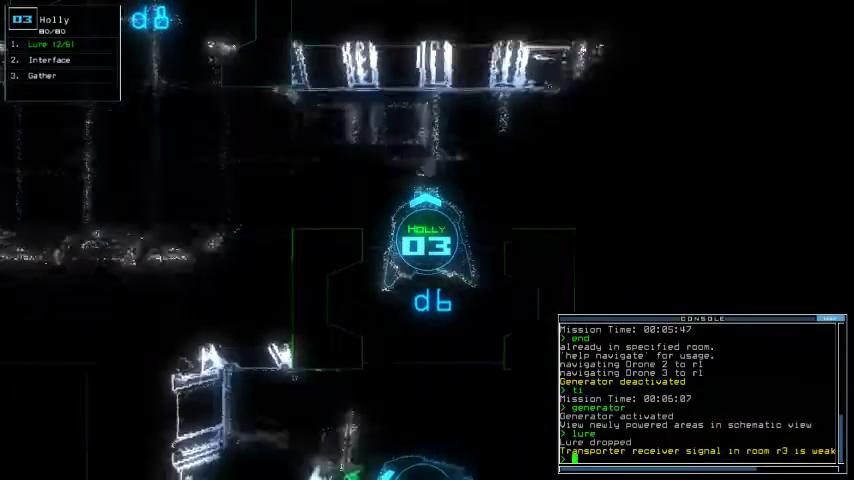
pyautogui.press('2')
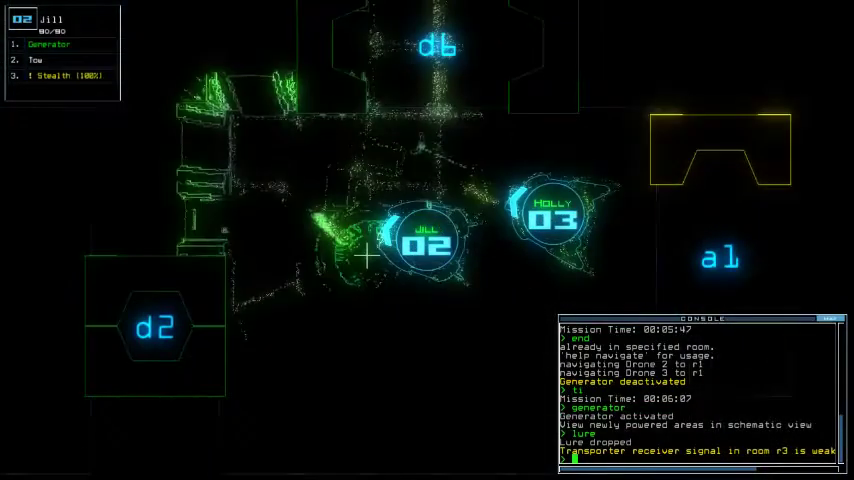
pyautogui.press('Tab')
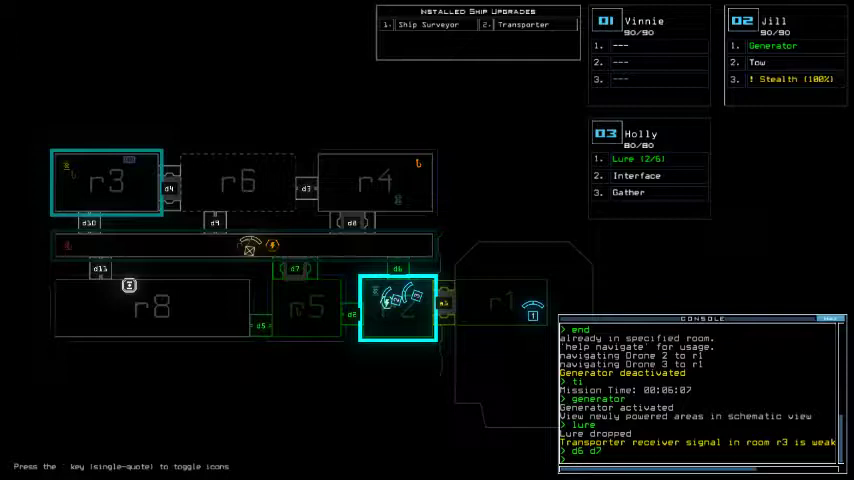
# - Open doors d6 and d7, then close them again
pyautogui.press('Return')
pyautogui.press('Tab')
pyautogui.press('Tab')
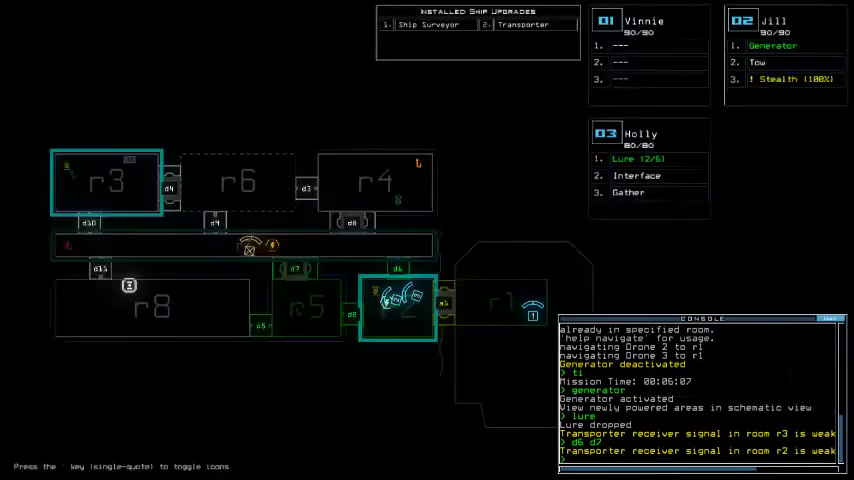
pyautogui.press('Tab')
pyautogui.press('Tab')
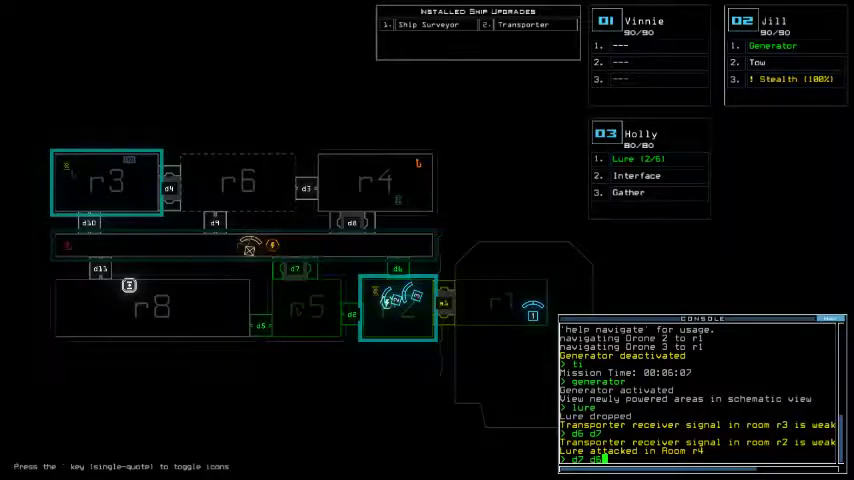
pyautogui.press('Tab')
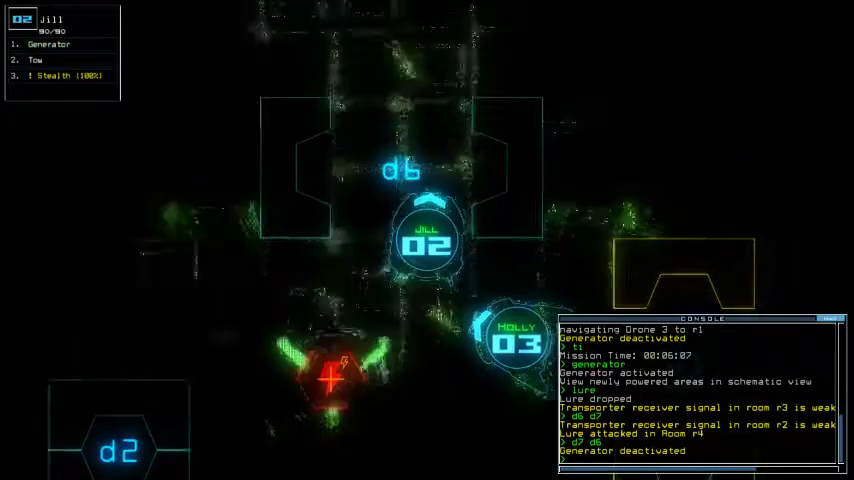
pyautogui.write('generator')
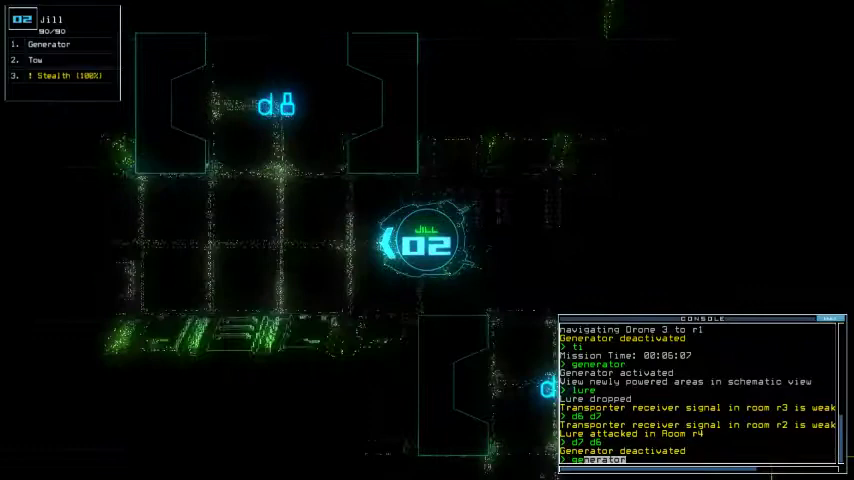
pyautogui.write(' ;d8')
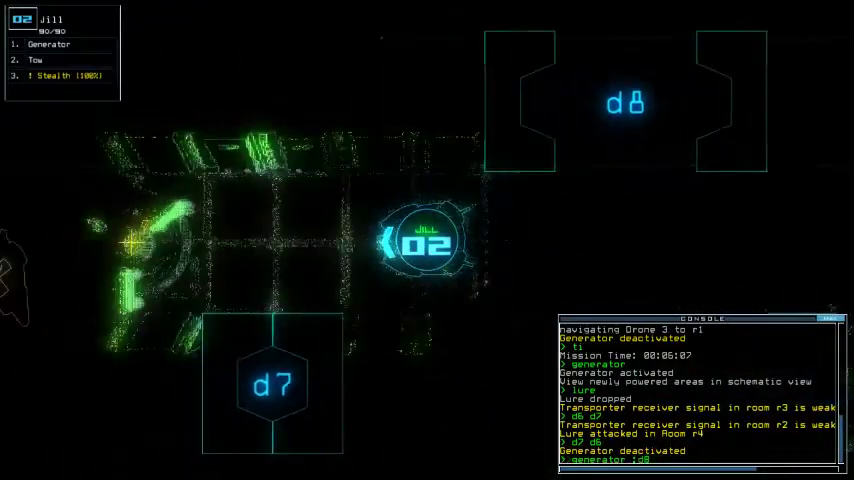
# - Reactivate the generator with Jill and open door d4
pyautogui.press('Return')
pyautogui.press('Tab')
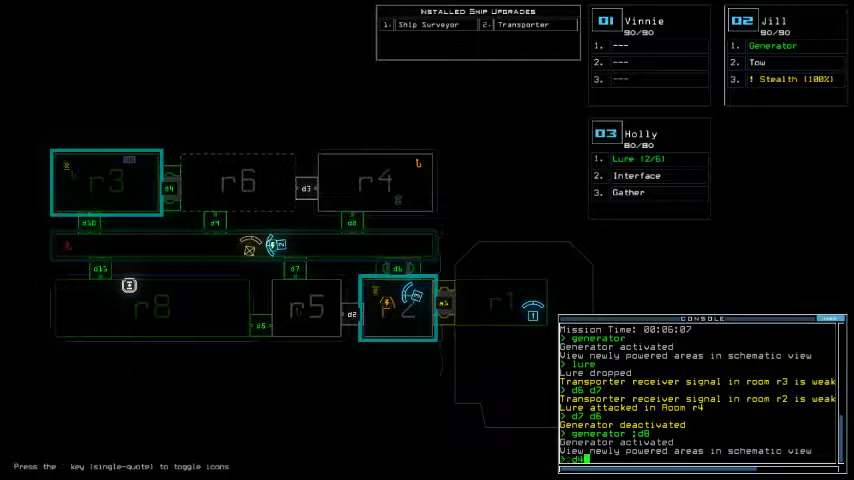
pyautogui.press('Return')
pyautogui.press('Tab')
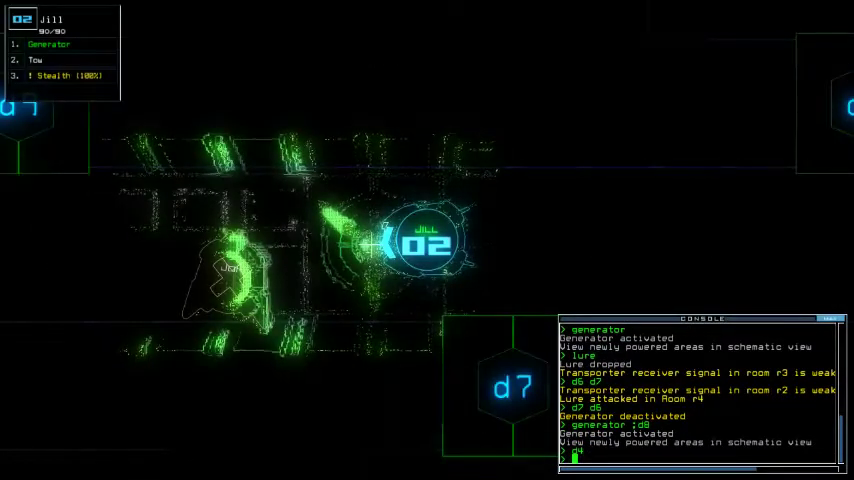
pyautogui.press('Tab')
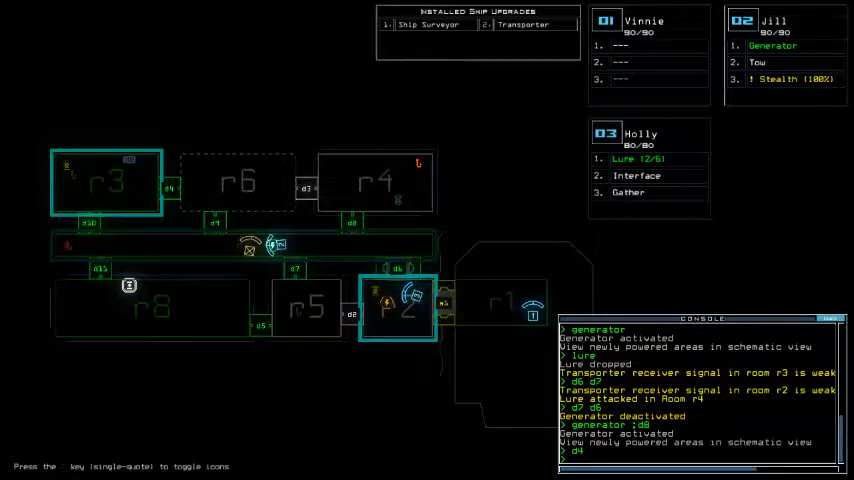
# - Drive Holly left through the rooms toward doors d10 and d11
pyautogui.press('3')
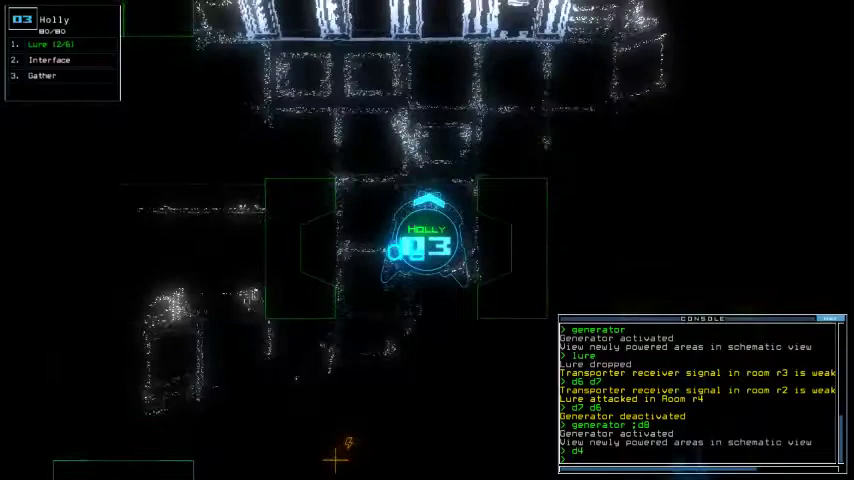
pyautogui.press('Tab')
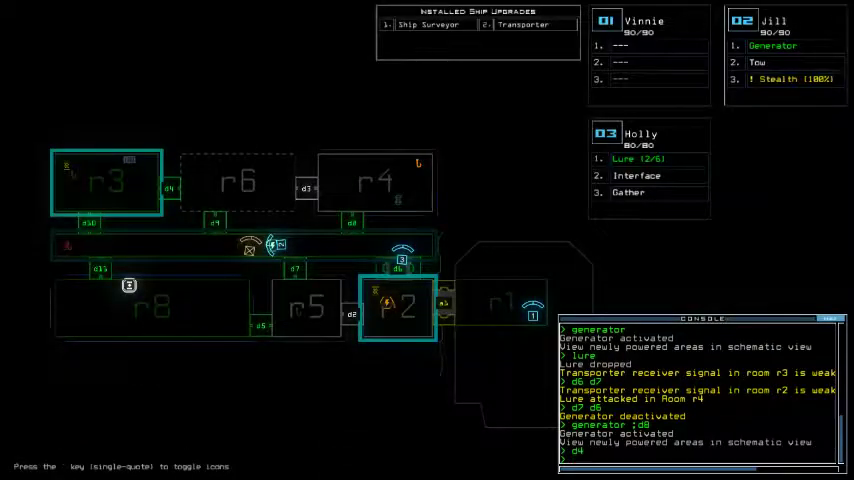
pyautogui.press('Tab')
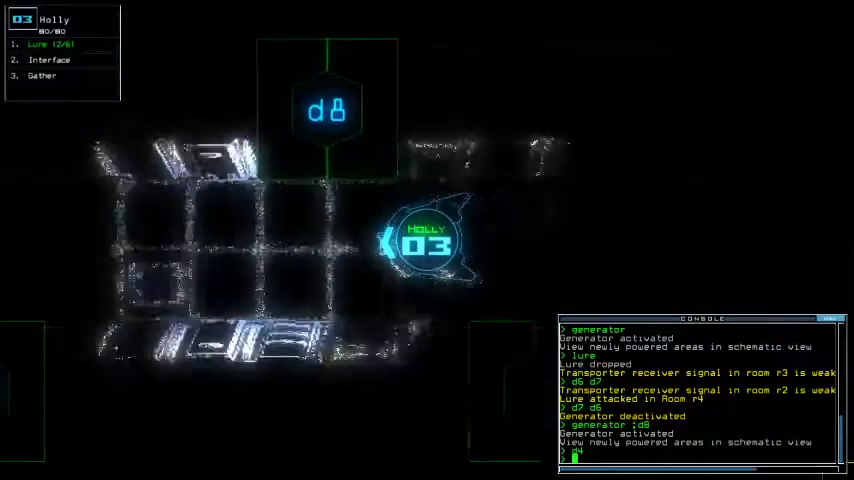
pyautogui.press('2')
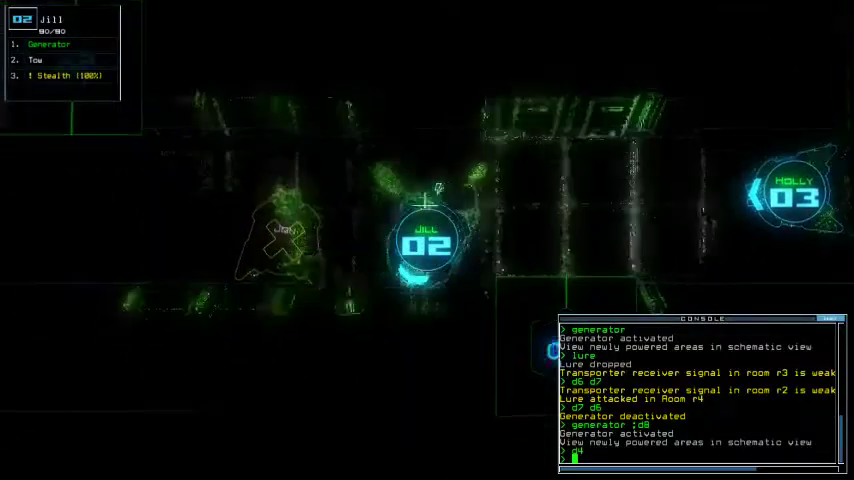
pyautogui.press('3')
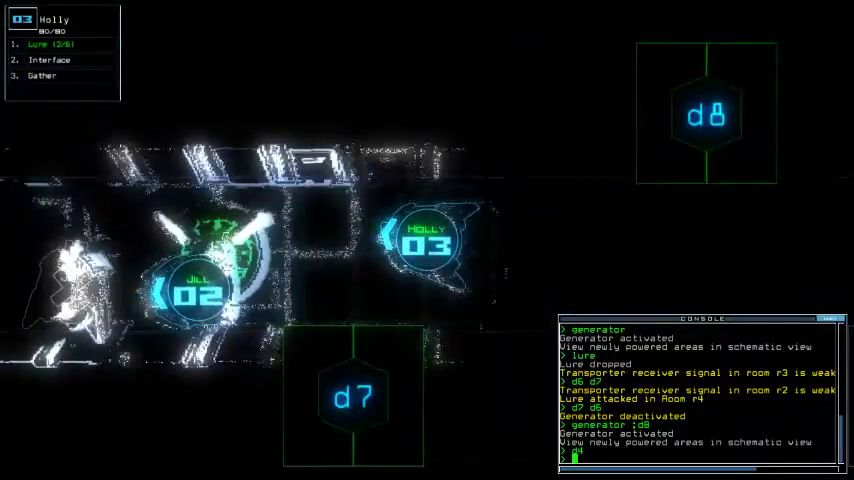
pyautogui.press('Left')
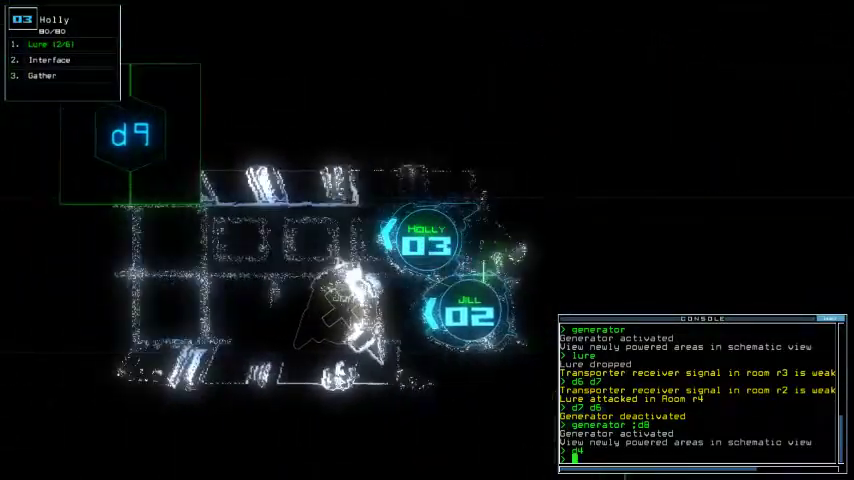
pyautogui.press('Left')
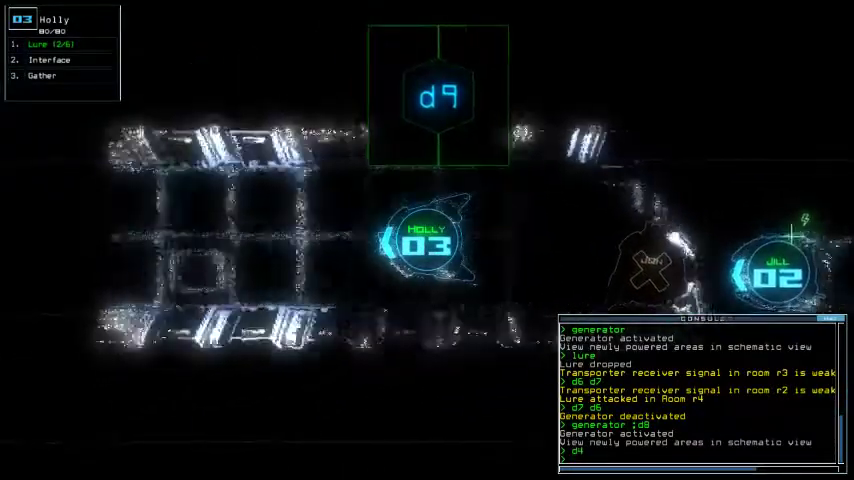
pyautogui.press('Left')
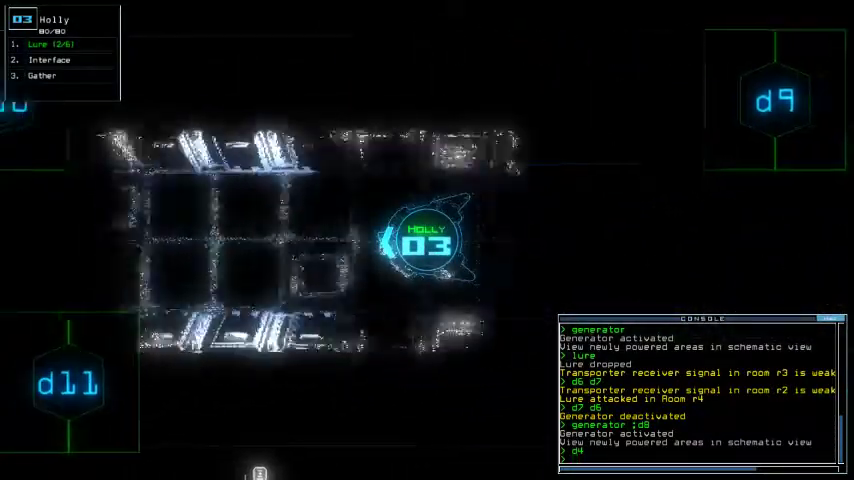
pyautogui.press('Tab')
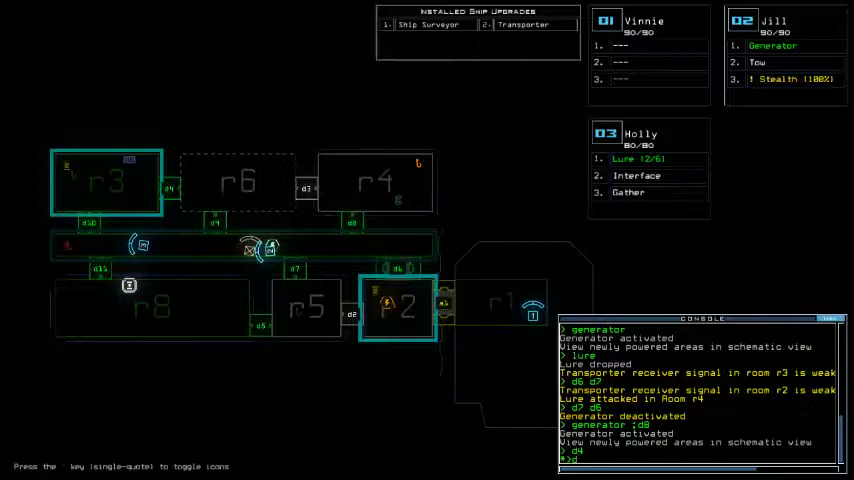
pyautogui.press('Tab')
pyautogui.press('Left')
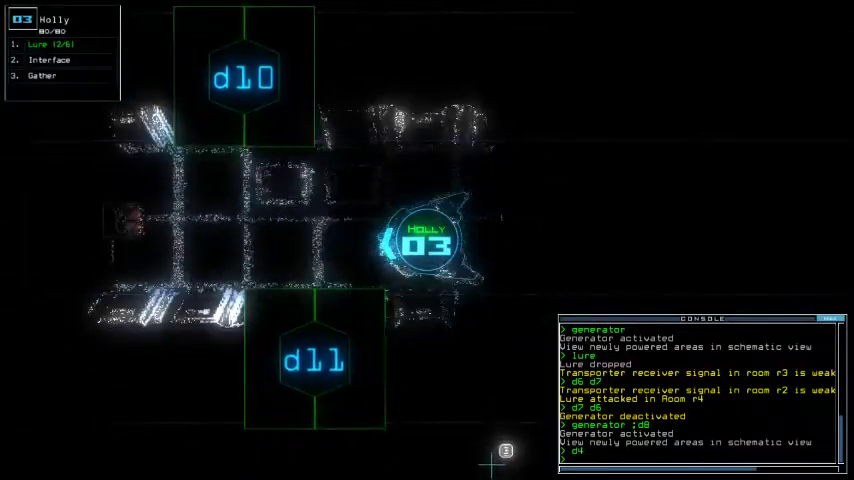
pyautogui.write('lure')
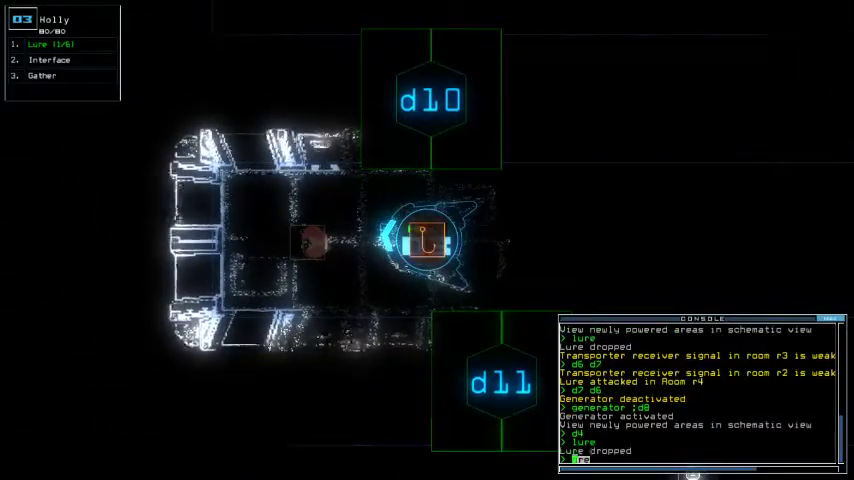
pyautogui.write('0')
# - Send Holly through door d10 and pick the lure back up, holding 2 of 6
pyautogui.press('Return')
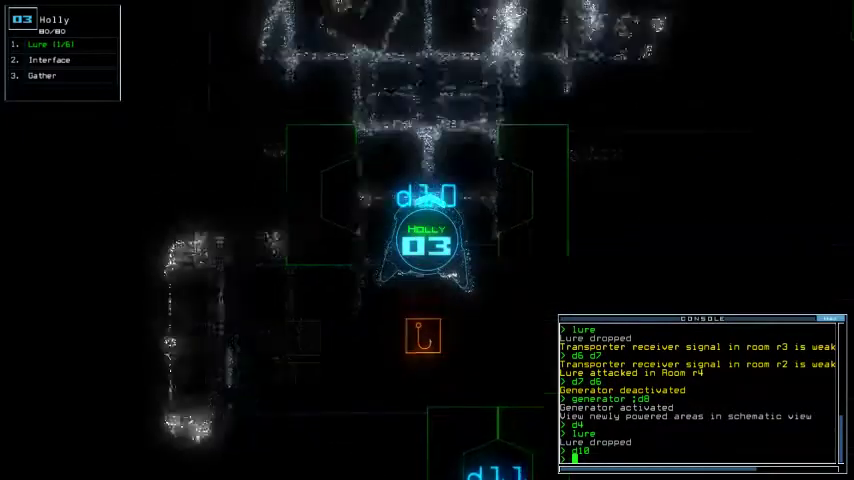
pyautogui.press('Up')
pyautogui.press('Down')
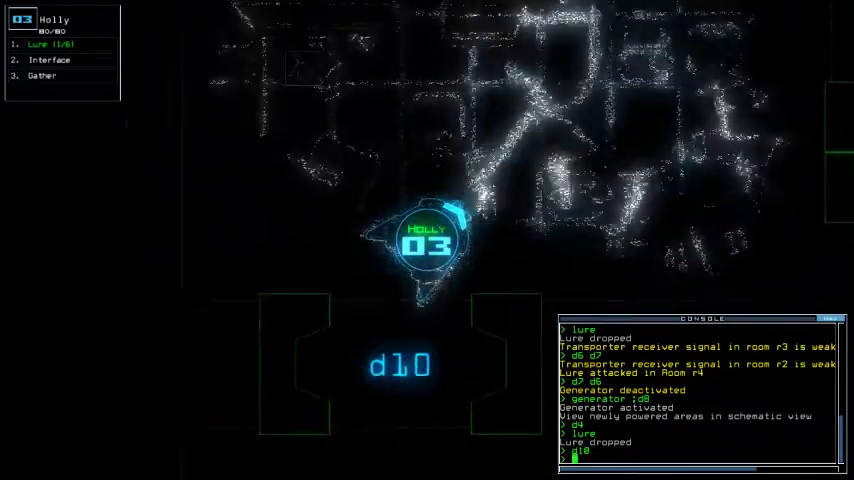
pyautogui.write('d10')
pyautogui.press('Return')
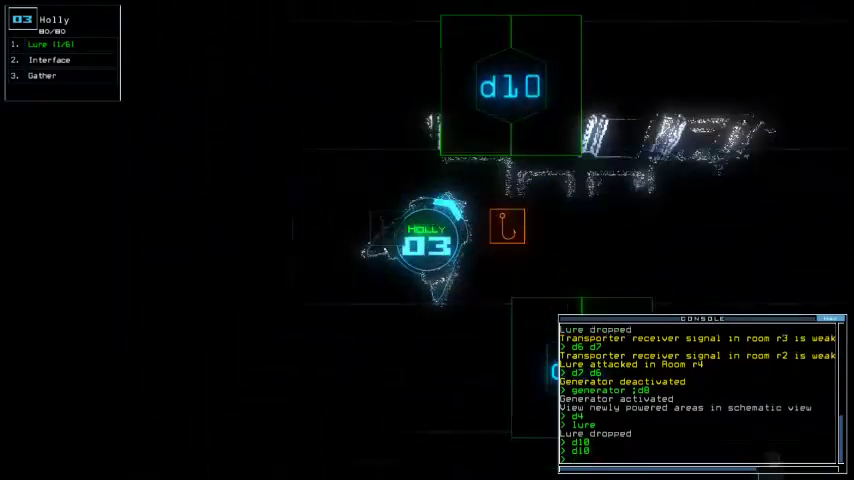
pyautogui.write('pickup')
pyautogui.press('Return')
pyautogui.press('Tab')
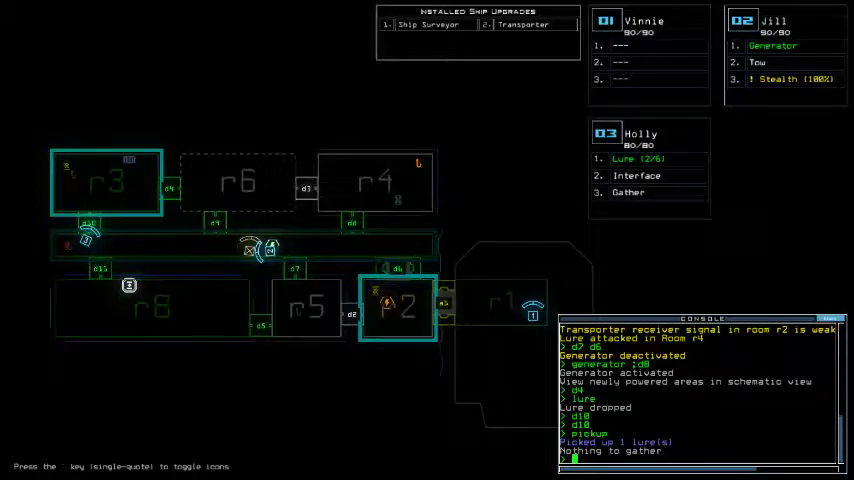
# - Have Holly drop a lure and head toward door d10
pyautogui.press('Tab')
pyautogui.write('1')
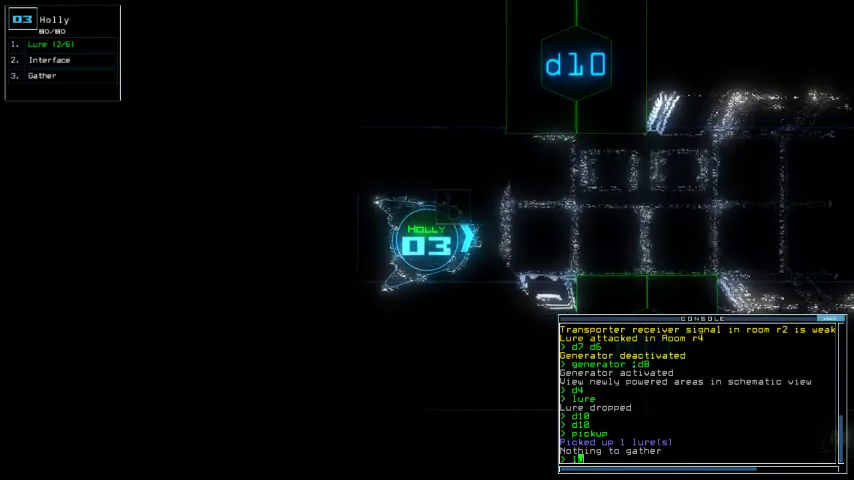
pyautogui.write('ure')
pyautogui.press('Return')
pyautogui.write('d10')
pyautogui.press('Return')
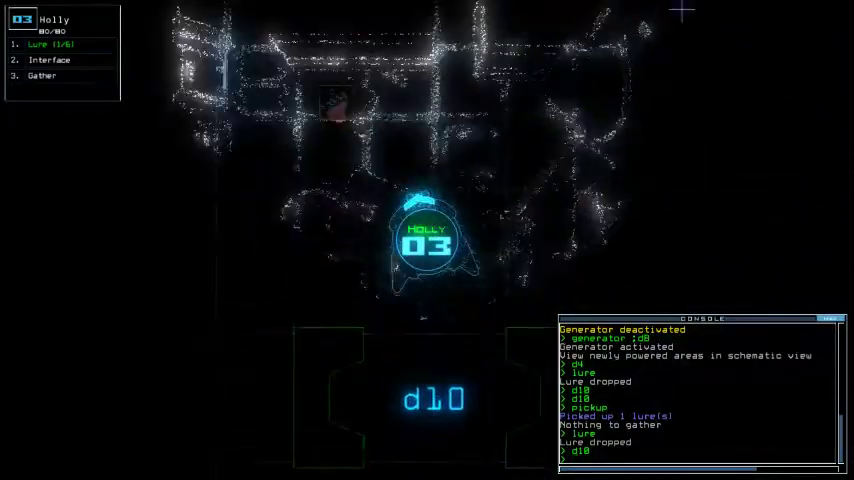
pyautogui.write('lure')
# - Drop Holly's last lure, pass d10, and pick one up, holding 1 of 6
pyautogui.press('Return')
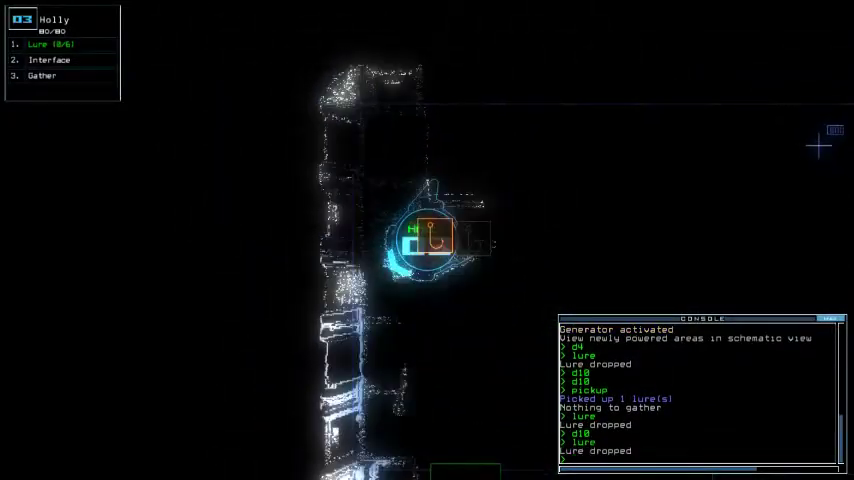
pyautogui.write('d1')
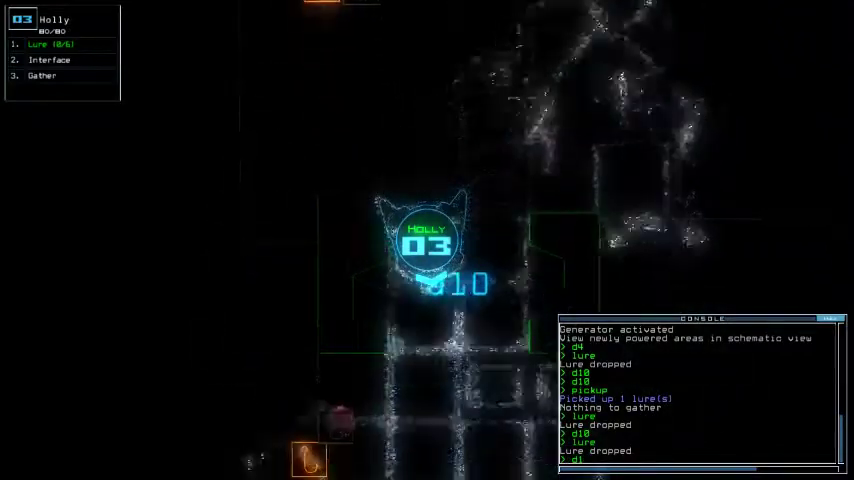
pyautogui.write('0')
pyautogui.press('Return')
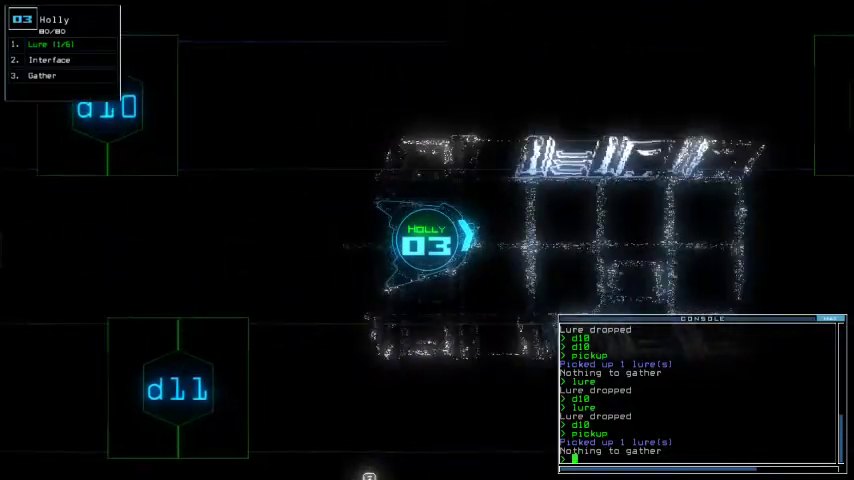
pyautogui.press('Tab')
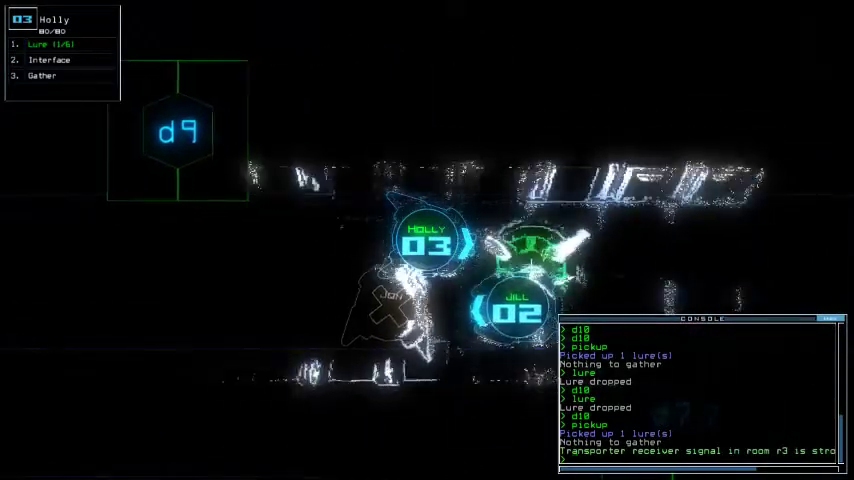
# - Route Holly via doors d4 and d9, gather the scrap, and return through d9
pyautogui.press('Tab')
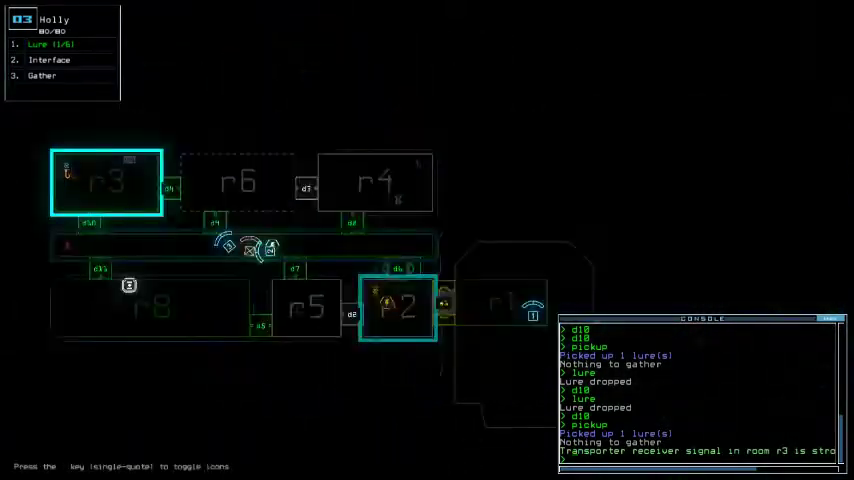
pyautogui.write('d4')
pyautogui.press('Return')
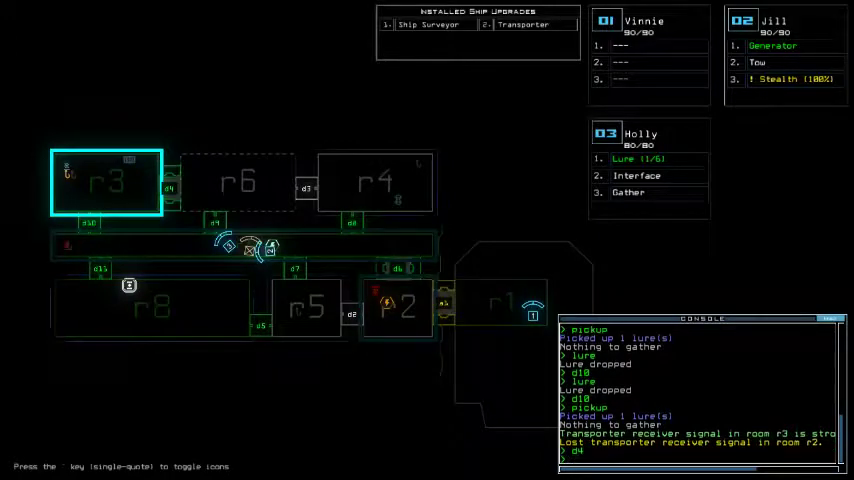
pyautogui.press('Tab')
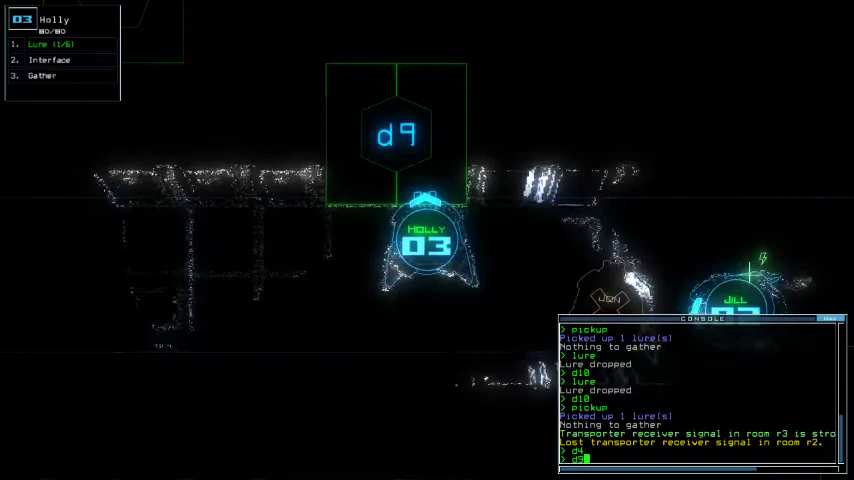
pyautogui.press('Return')
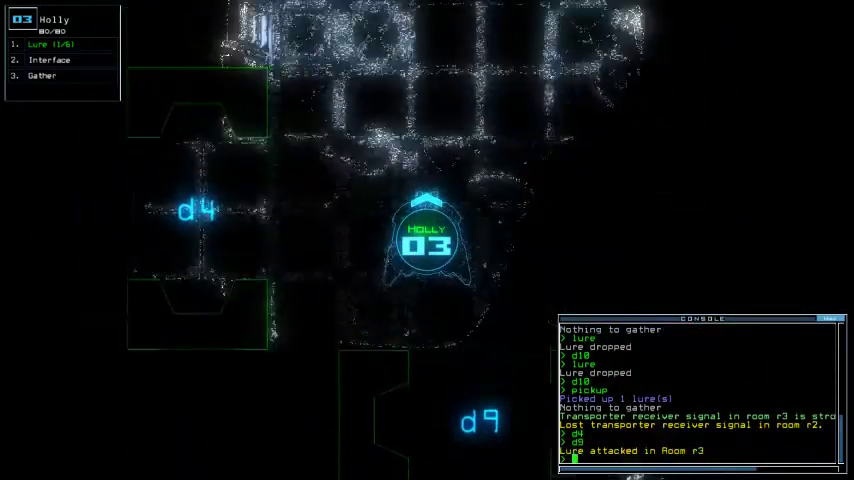
pyautogui.write('d4')
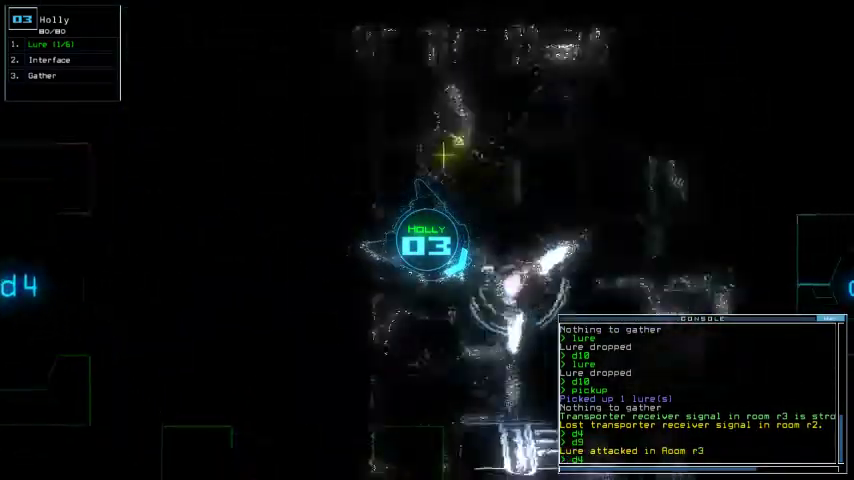
pyautogui.press('Return')
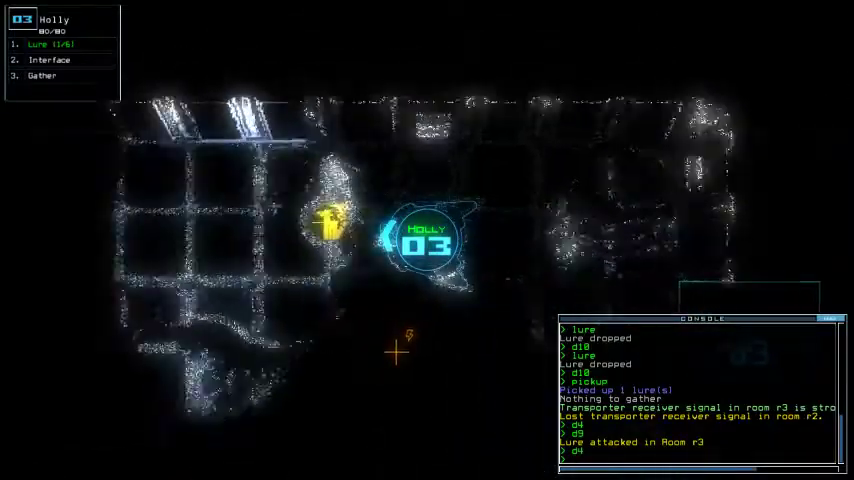
pyautogui.write('dg')
pyautogui.press('Return')
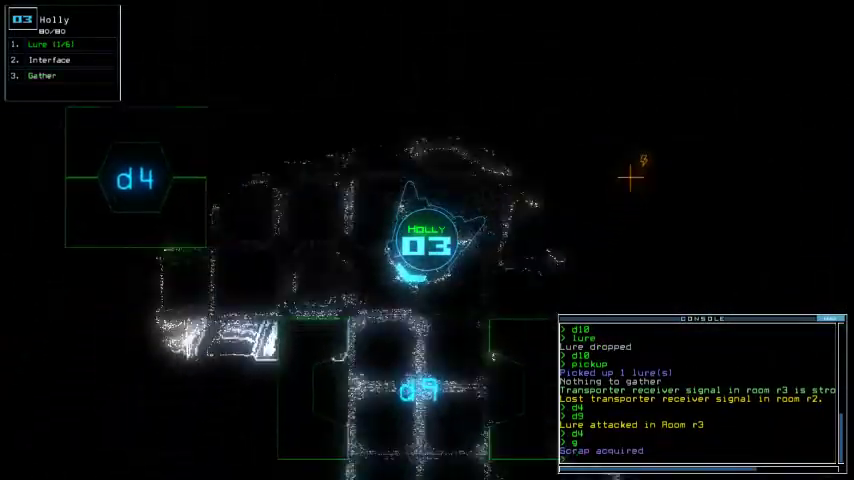
pyautogui.write('d9')
pyautogui.press('Return')
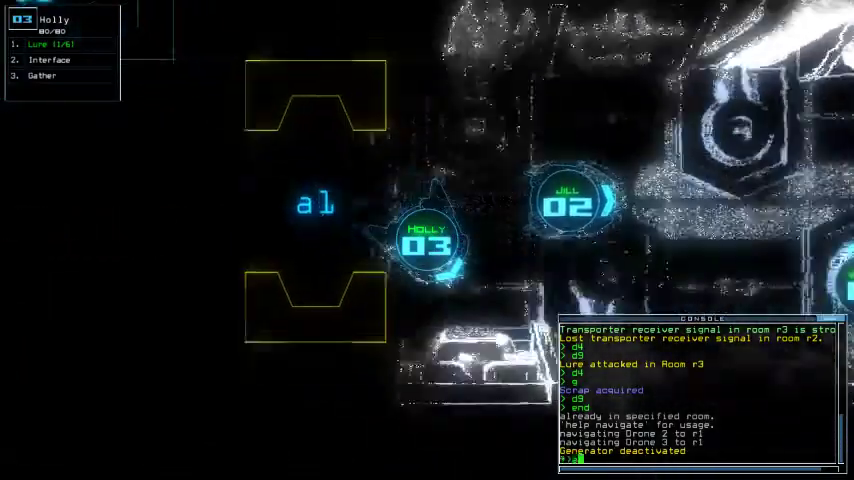
pyautogui.write('a1')
# - Close airlock a1 and end the mission, scoring 760 with 240 for scrap
pyautogui.press('Return')
pyautogui.press('Tab')
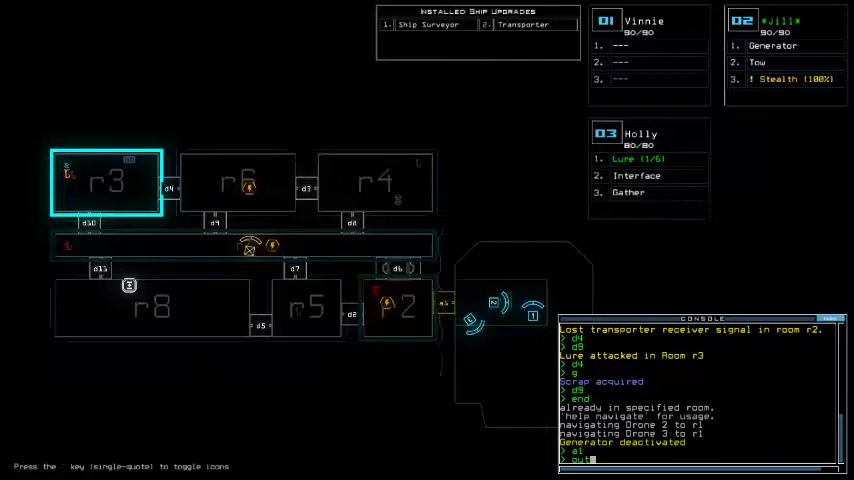
pyautogui.press('Left')
pyautogui.press('Up')
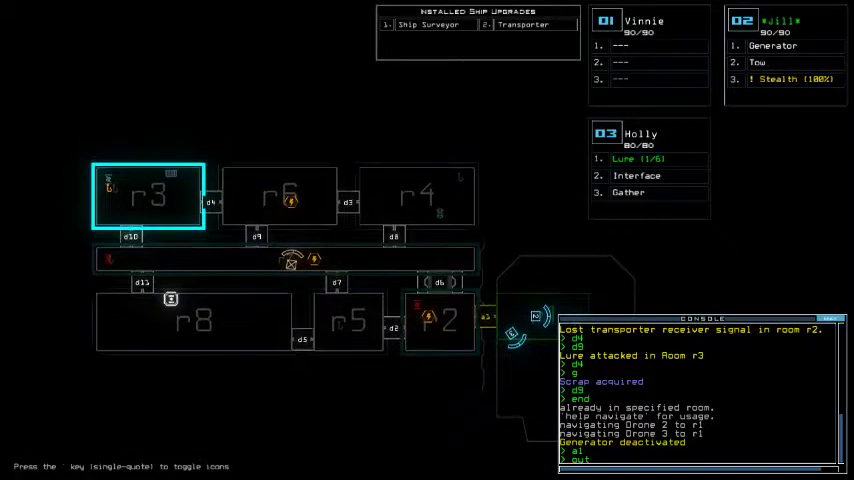
pyautogui.press('Down')
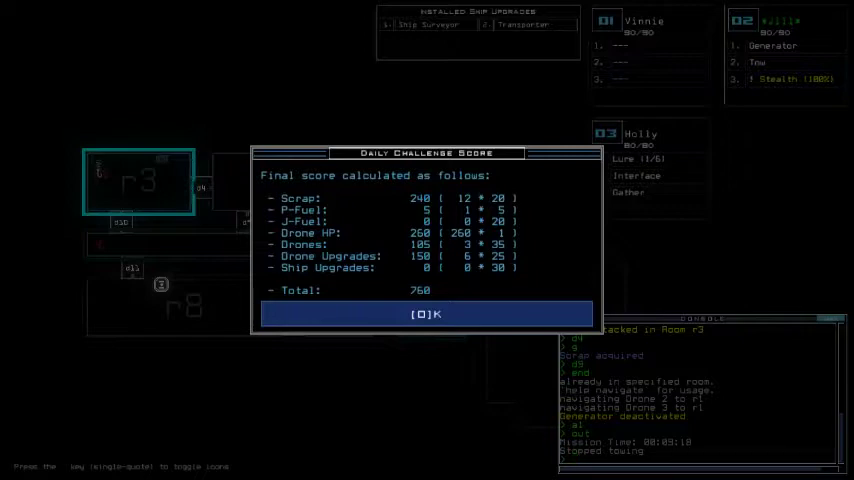
pyautogui.press('o')
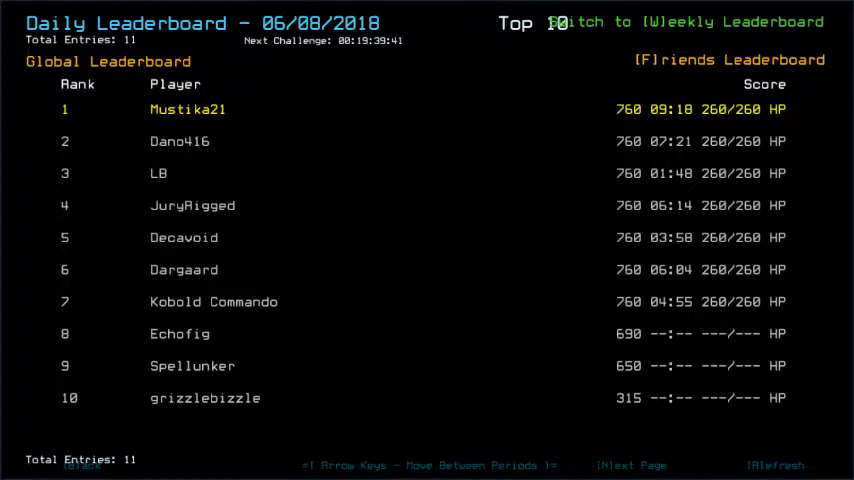
pyautogui.press('Left')
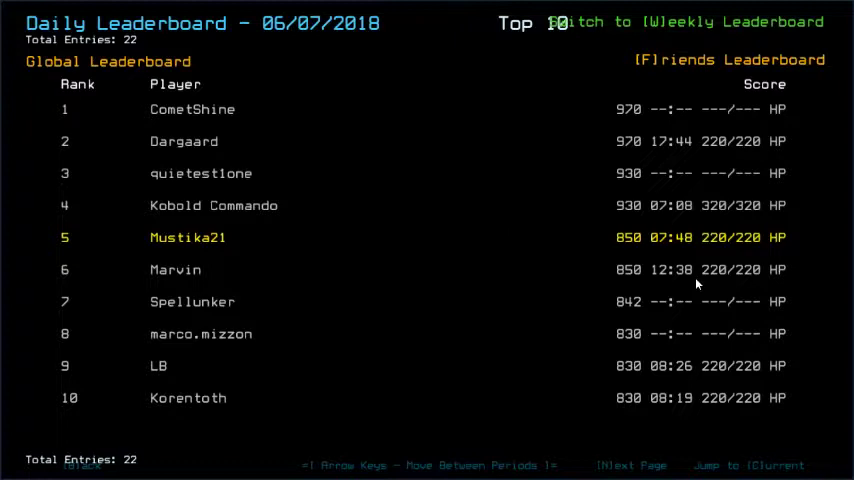
pyautogui.press('n')
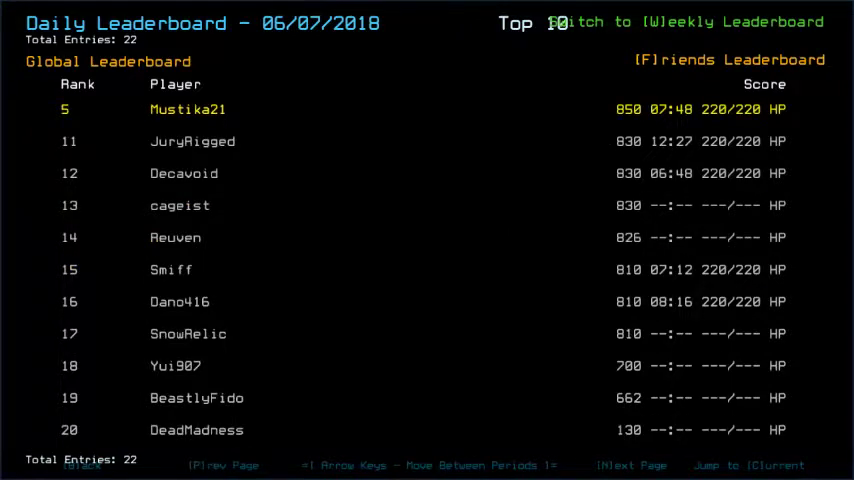
pyautogui.press('n')
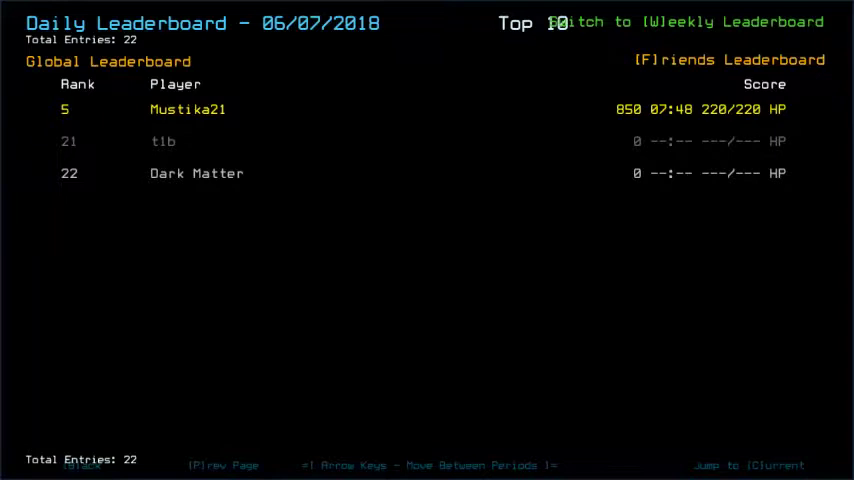
pyautogui.press('p')
pyautogui.press('p')
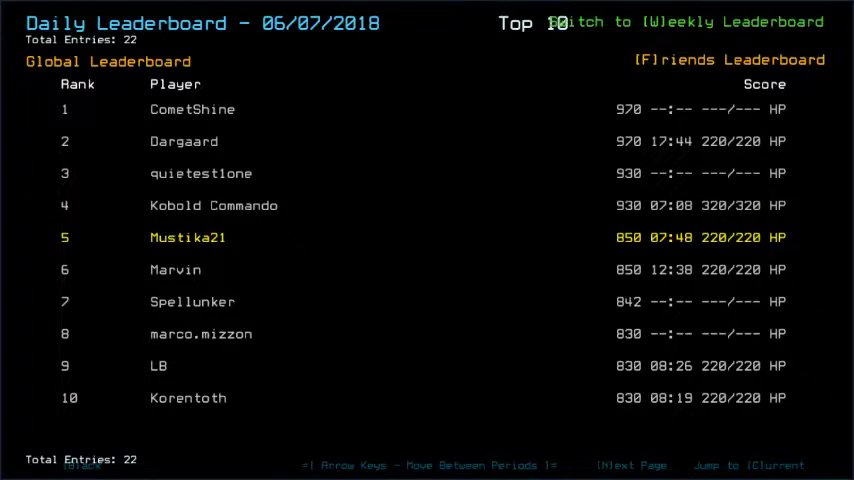
pyautogui.press('Right')
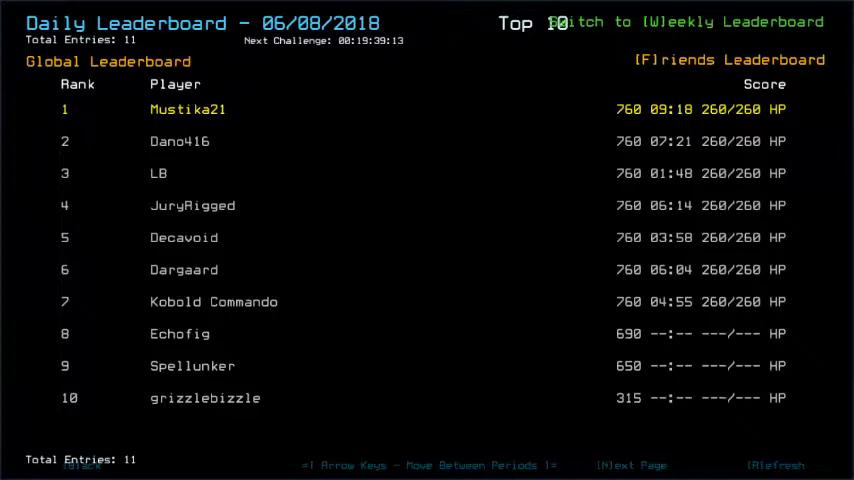